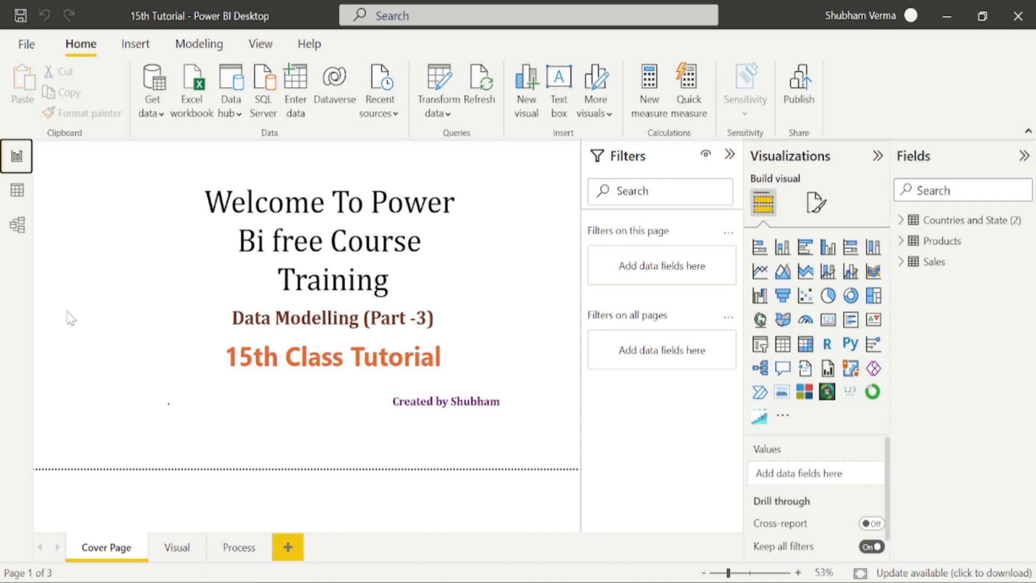
Open the data model view and autodetect the relationships between the tables
click(17, 225)
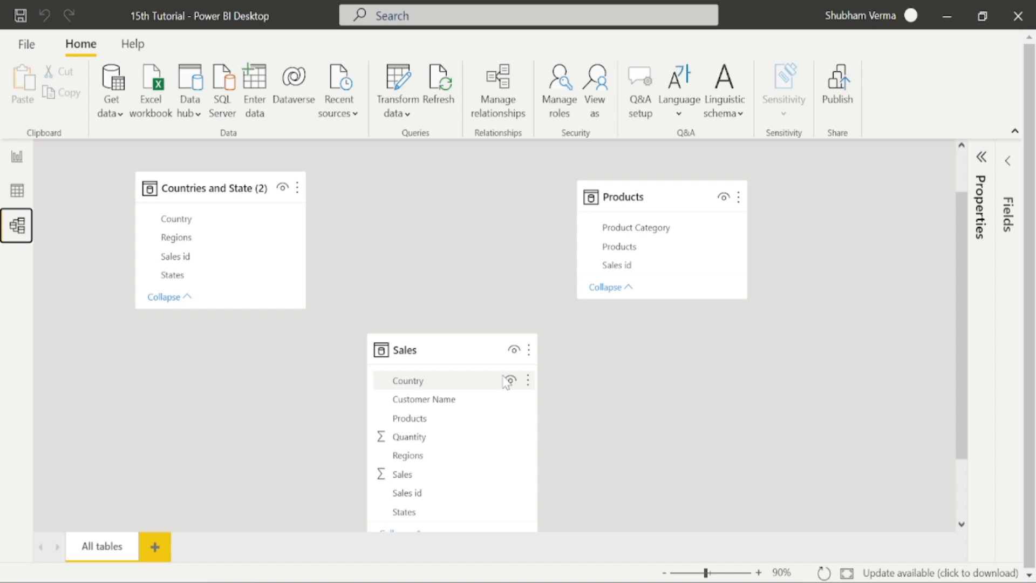
click(505, 108)
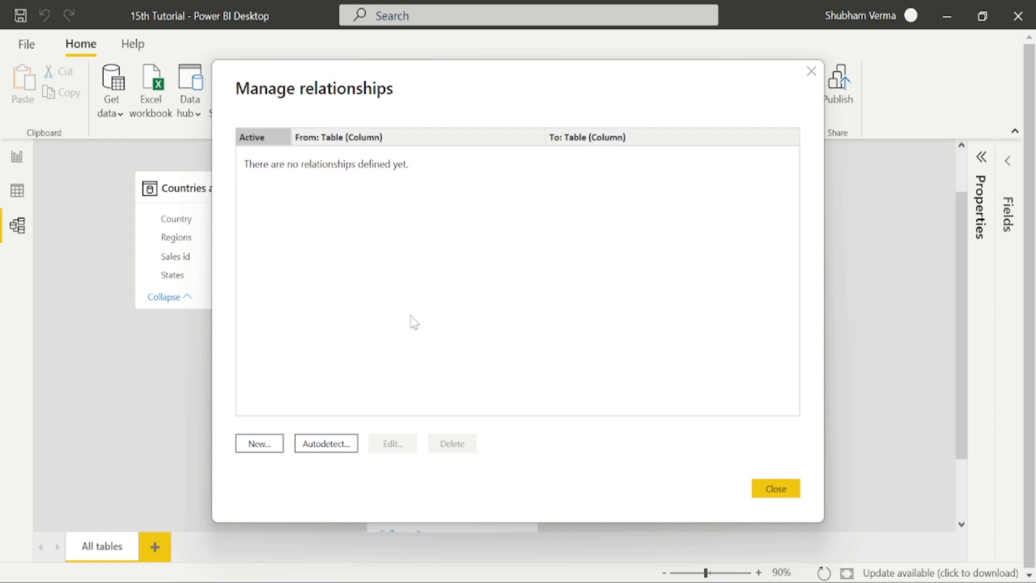
click(330, 448)
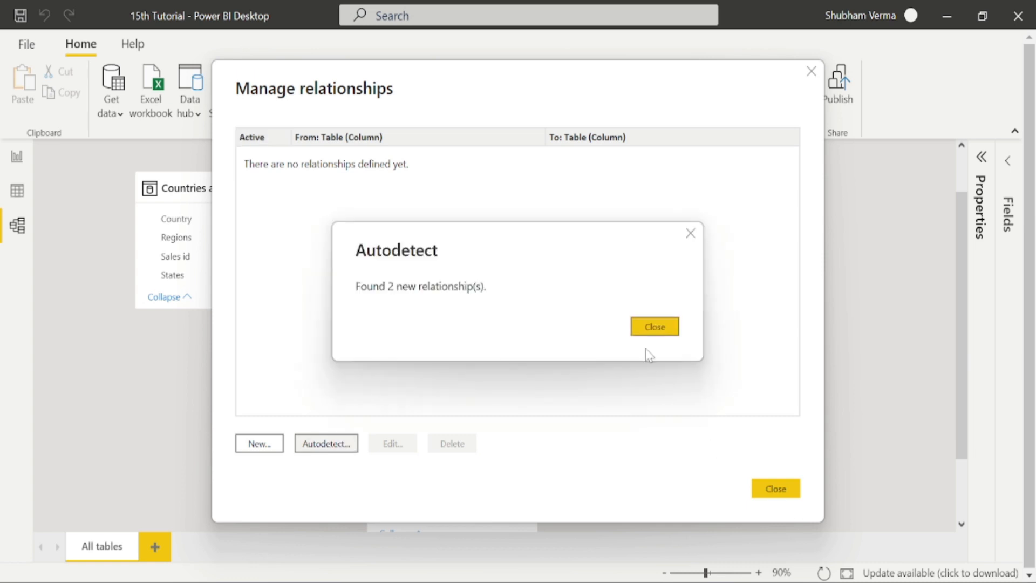
click(655, 327)
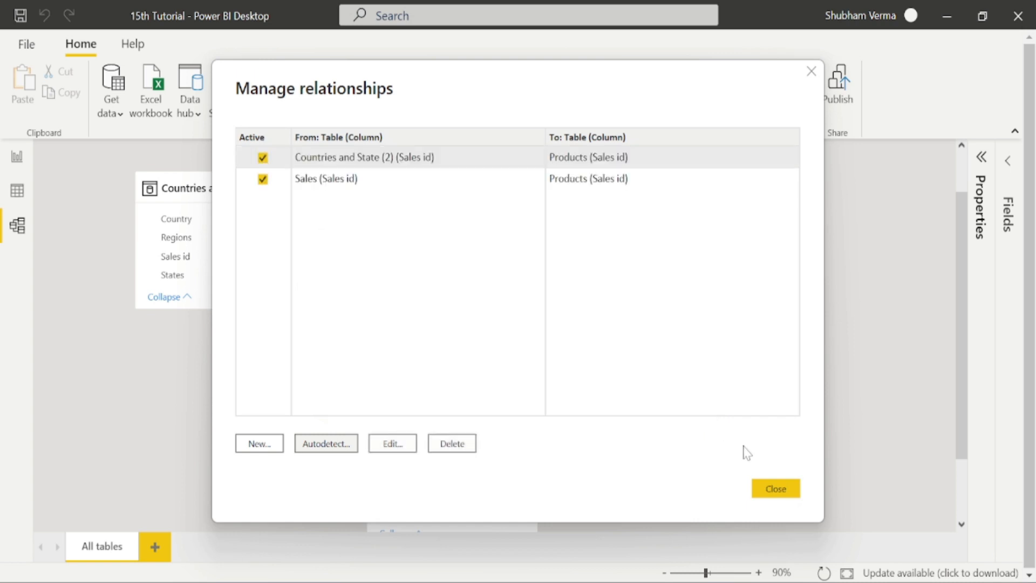
click(784, 490)
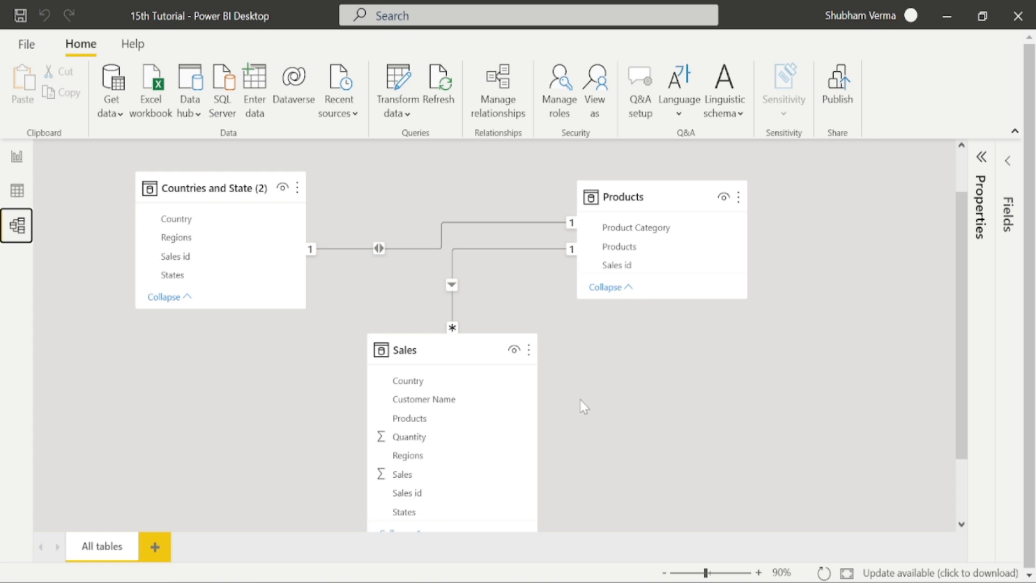
Delete the relationship between Countries and State (2) and Products, and link Sales id in Countries and State (2) to Sales id in Sales
mouse_move(187, 188)
right_click(440, 227)
click(456, 239)
click(611, 335)
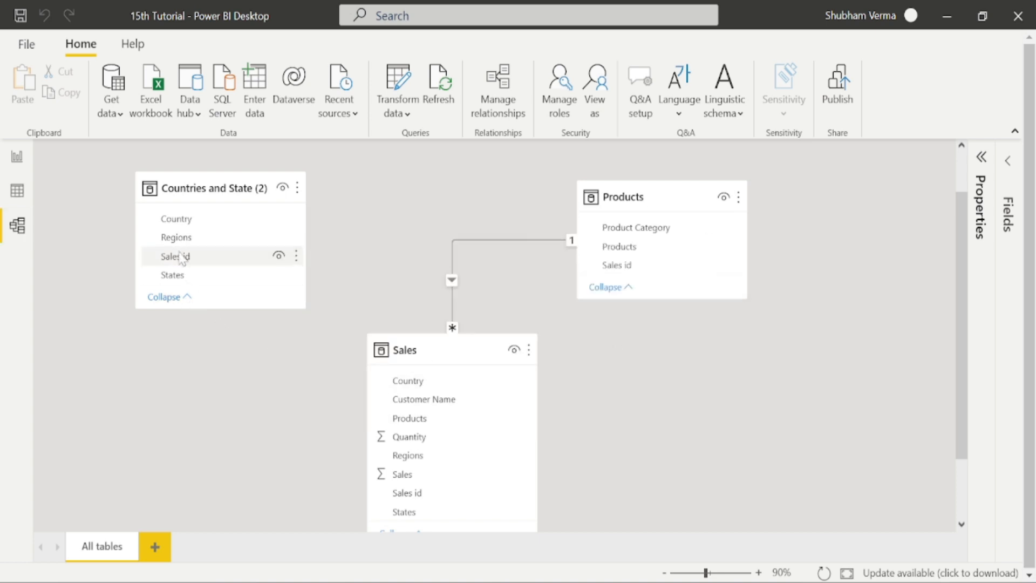
drag(187, 258, 429, 494)
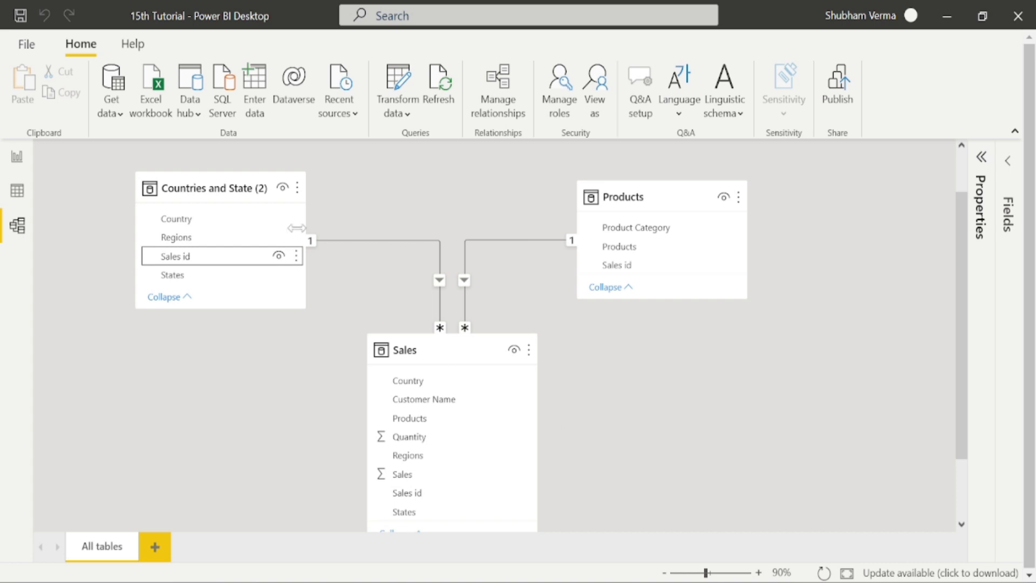
Delete the two relationships linking Sales to Countries and State (2) and to Products
right_click(376, 246)
click(397, 248)
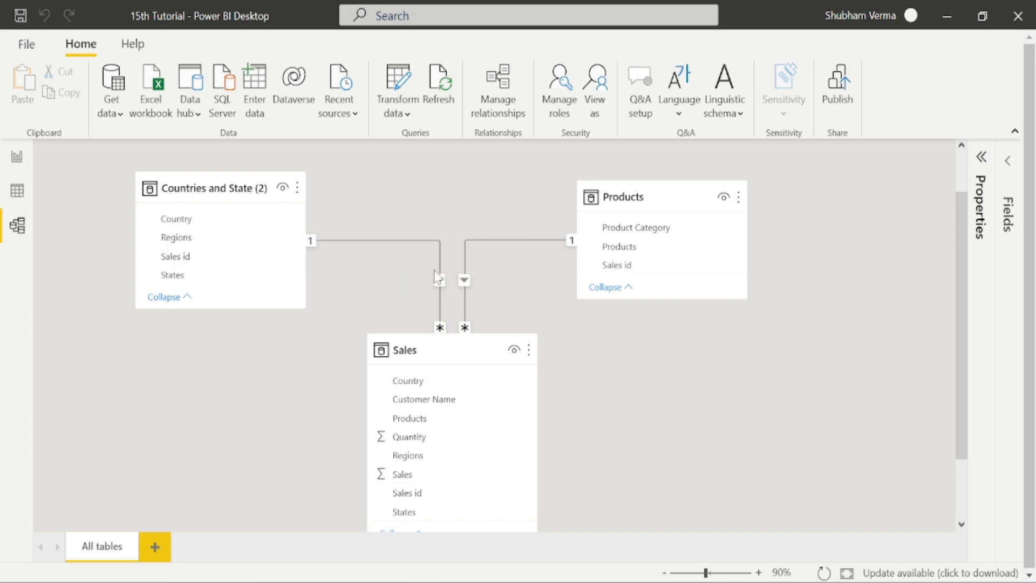
click(621, 336)
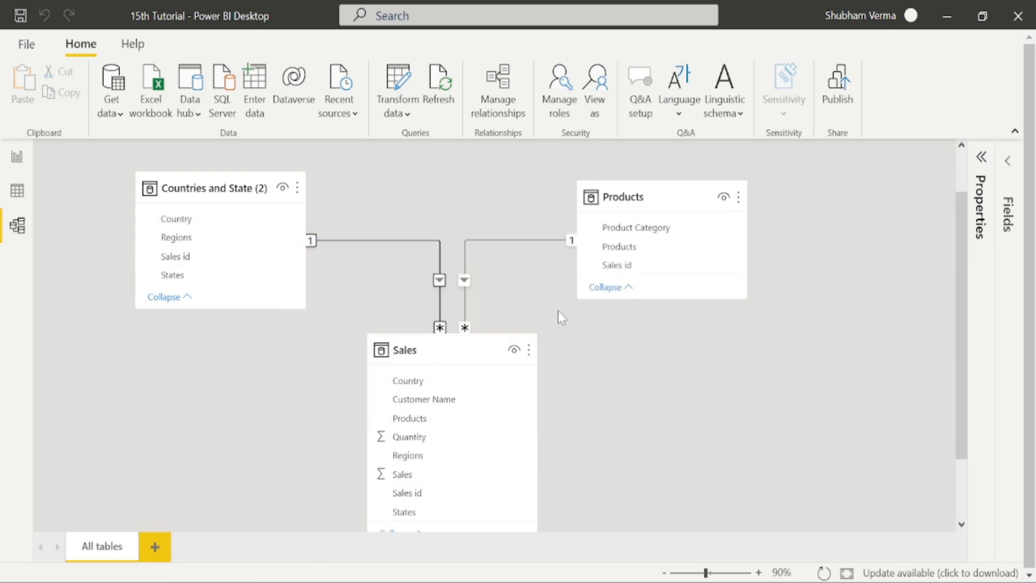
right_click(489, 240)
click(517, 249)
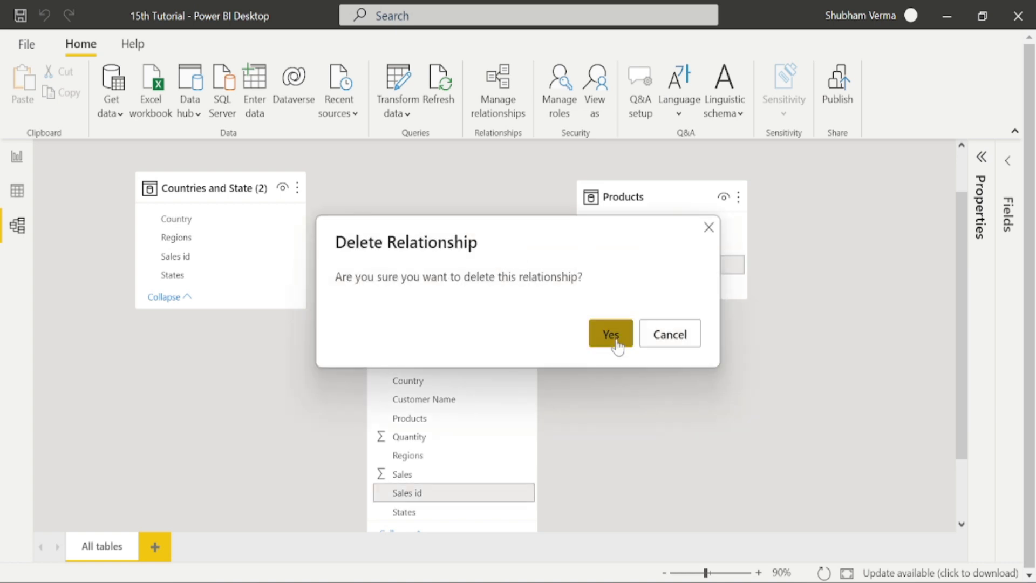
click(617, 339)
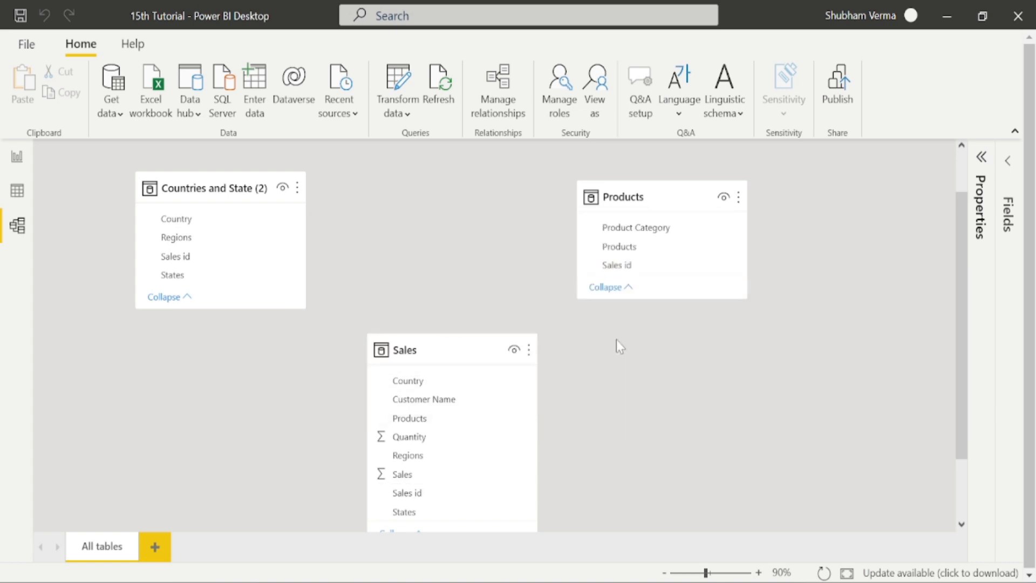
Create a new relationship from Sales to Products on Sales id with Many to one (*:1) cardinality
click(499, 108)
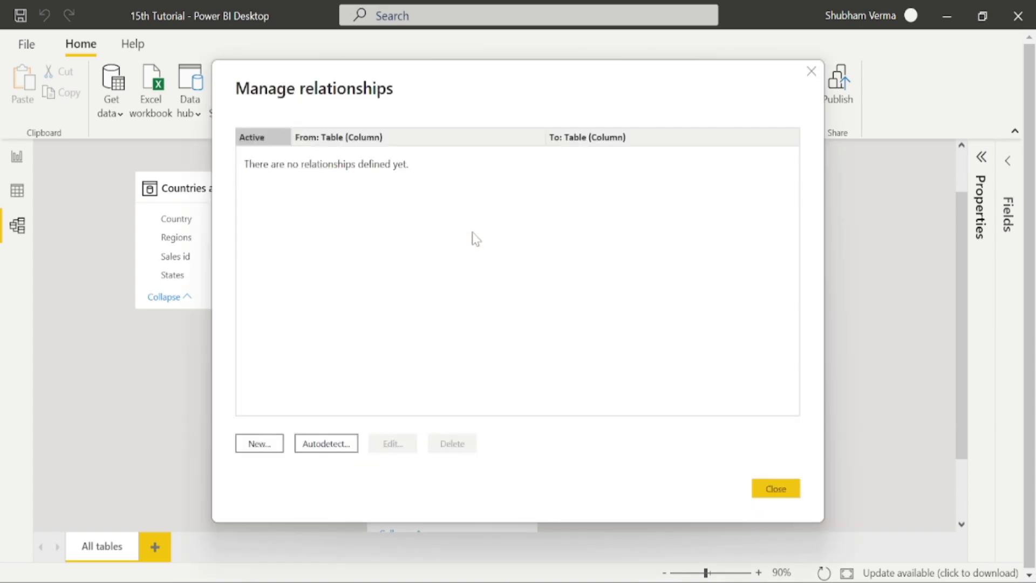
click(254, 443)
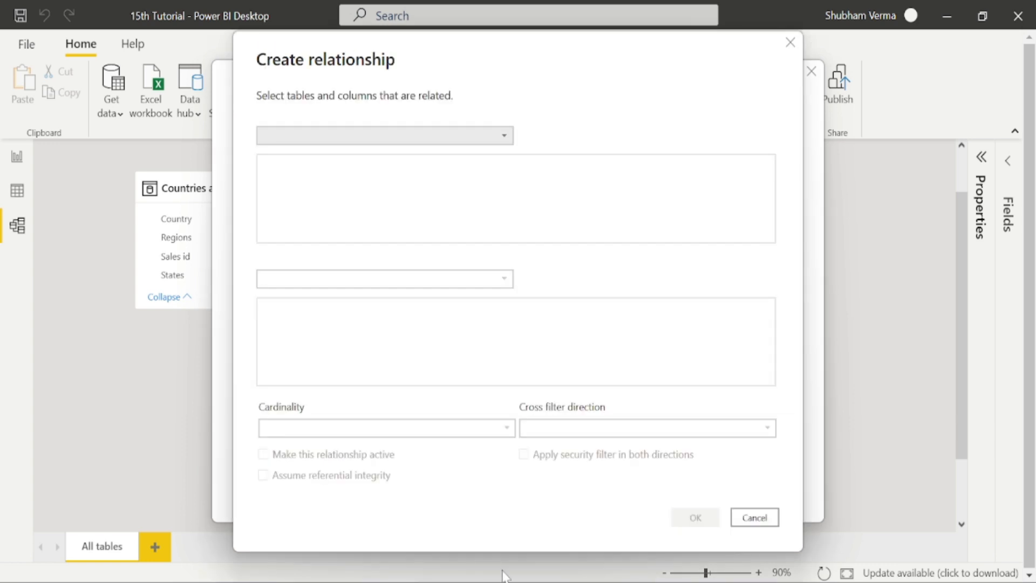
click(504, 136)
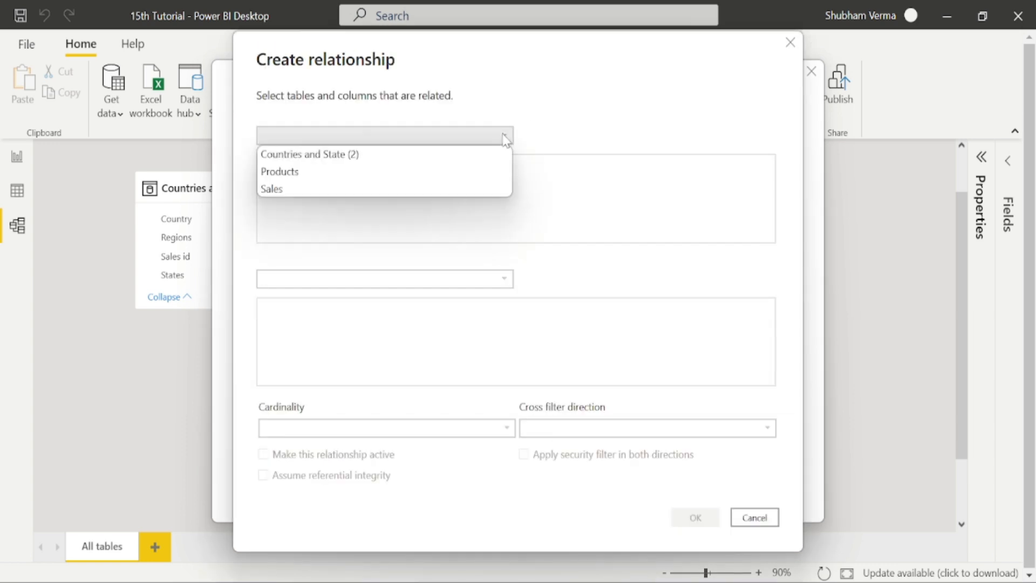
click(277, 191)
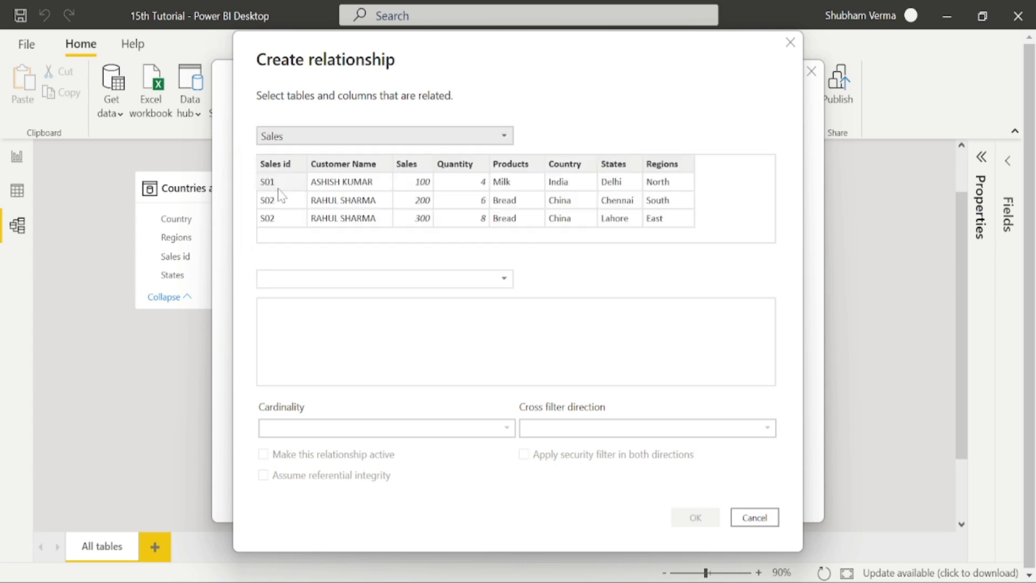
click(506, 280)
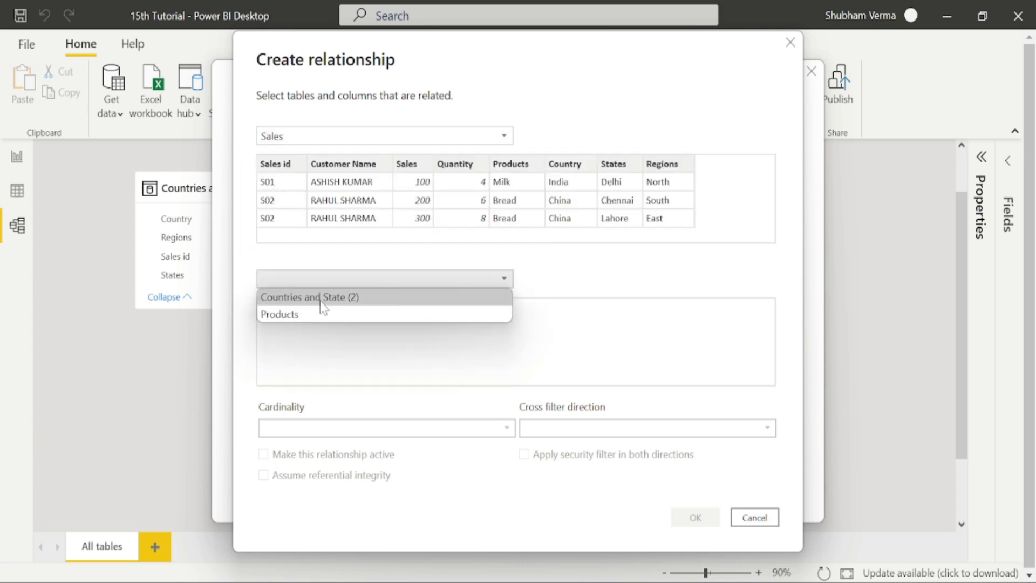
click(280, 318)
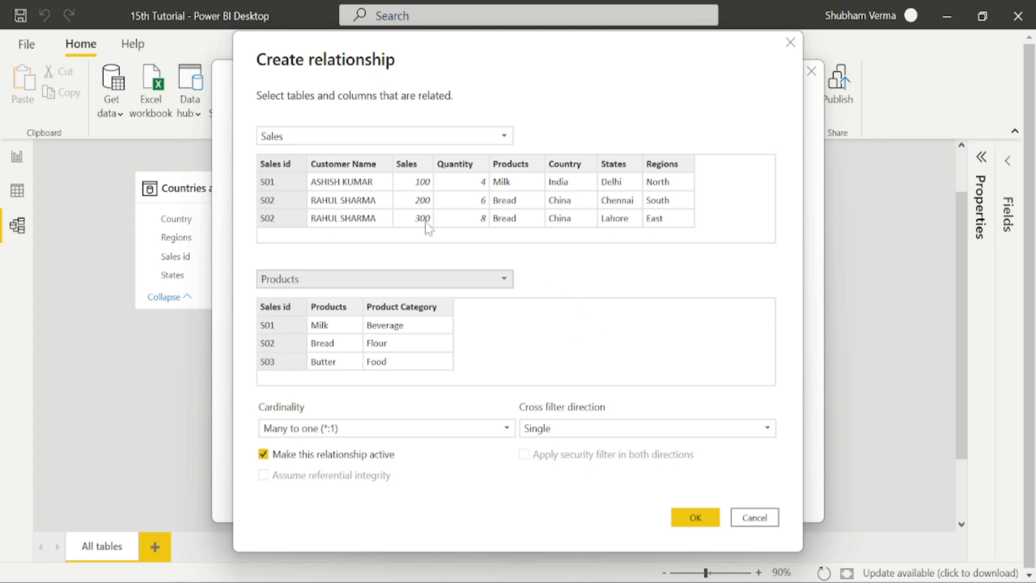
click(278, 165)
click(505, 431)
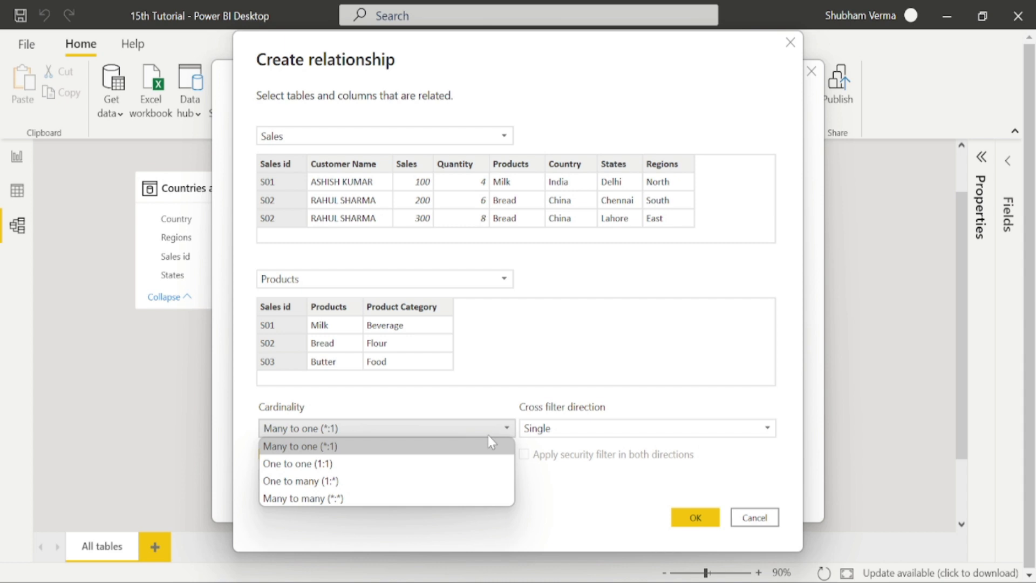
click(313, 448)
click(696, 517)
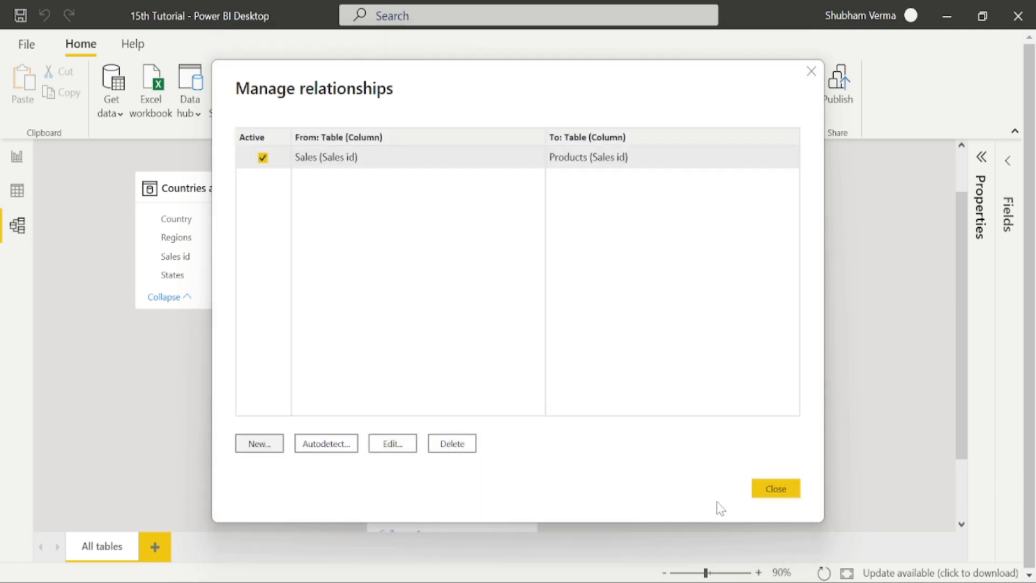
click(782, 494)
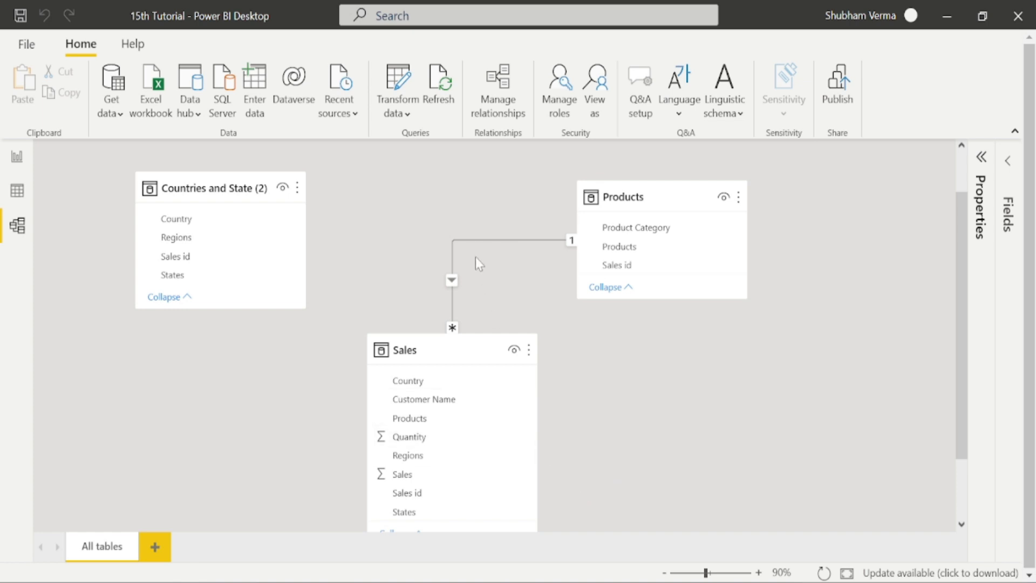
Delete the relationship between the Sales and Products tables
right_click(479, 240)
click(496, 256)
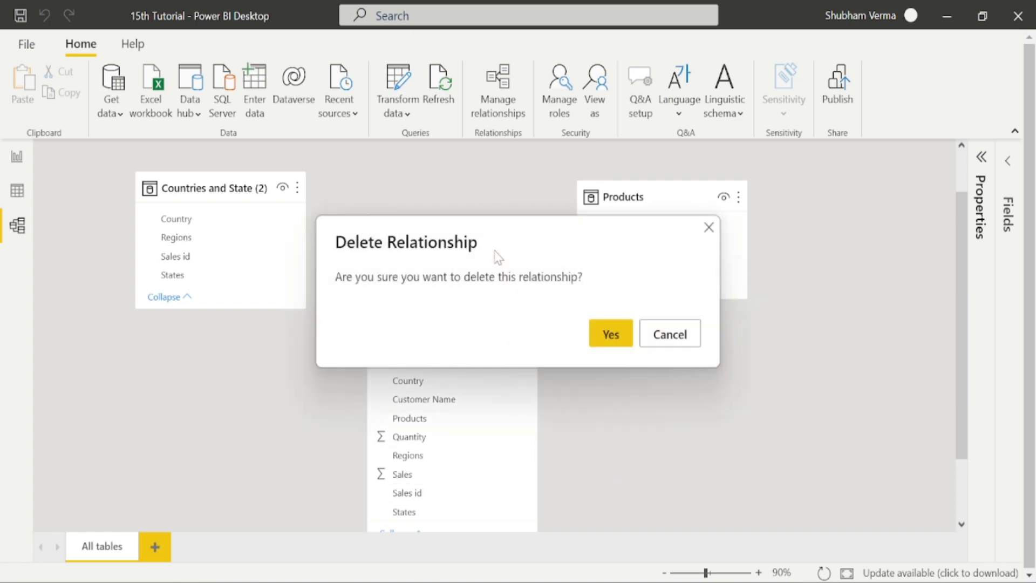
click(607, 332)
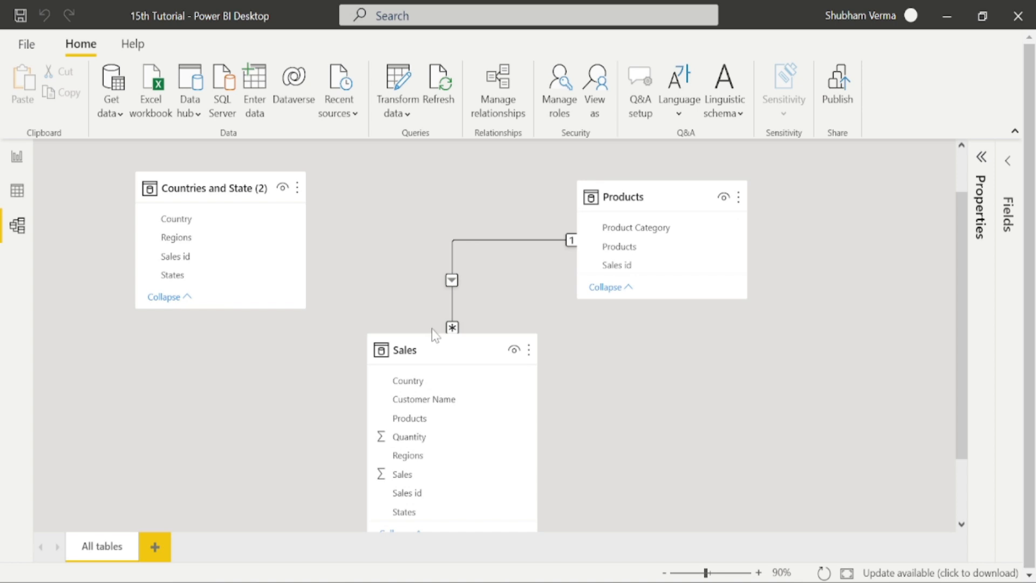
Create a new relationship from Sales to Countries and State (2) on Sales id, keeping Many to one (*:1) cardinality and Single cross filter direction
click(500, 113)
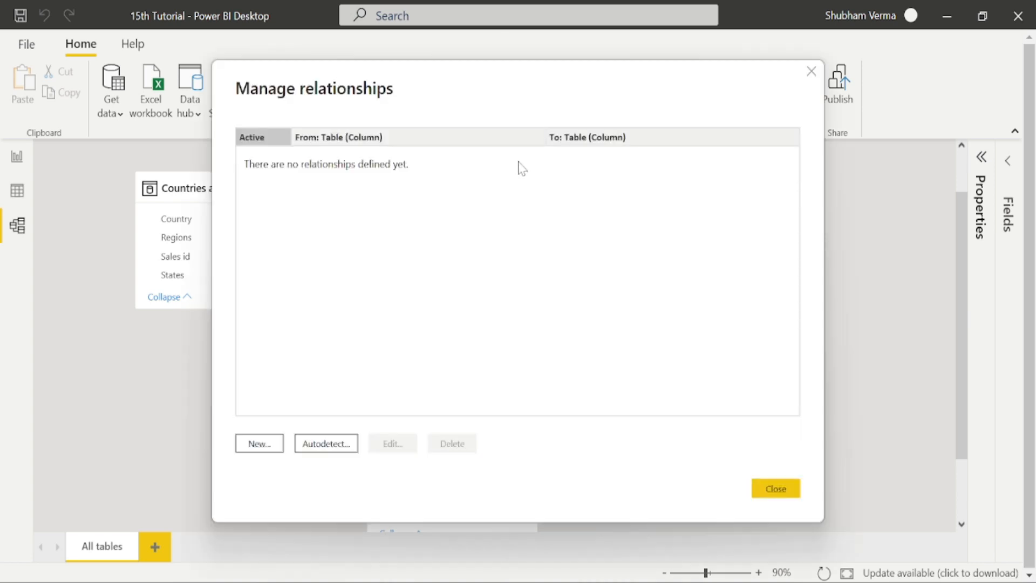
click(265, 449)
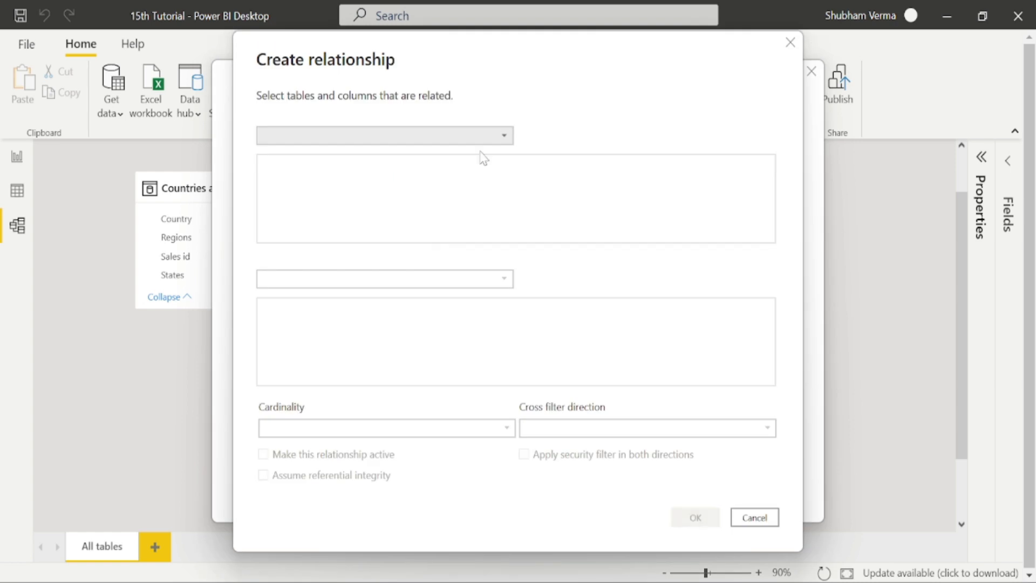
click(507, 136)
click(300, 188)
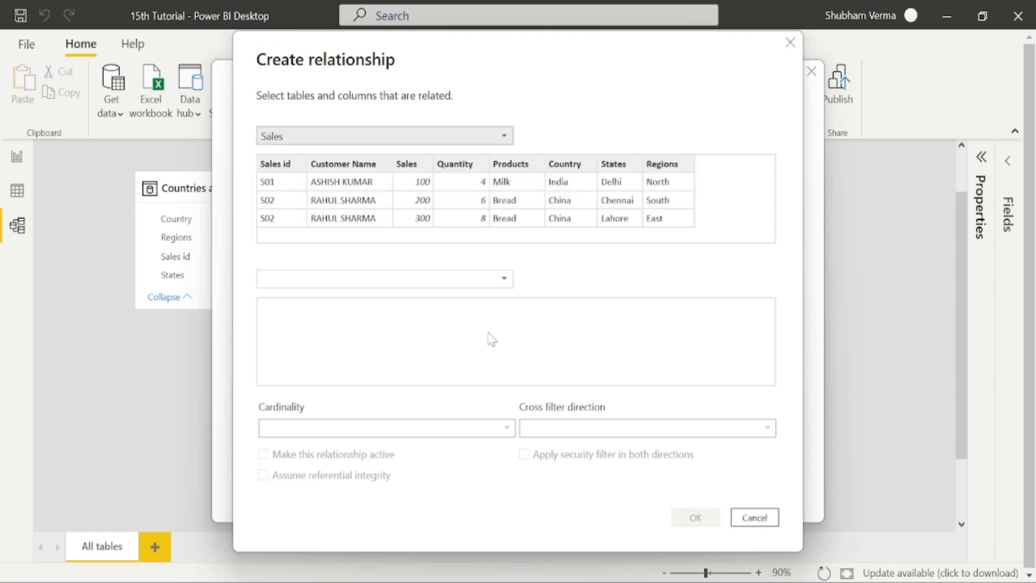
click(501, 278)
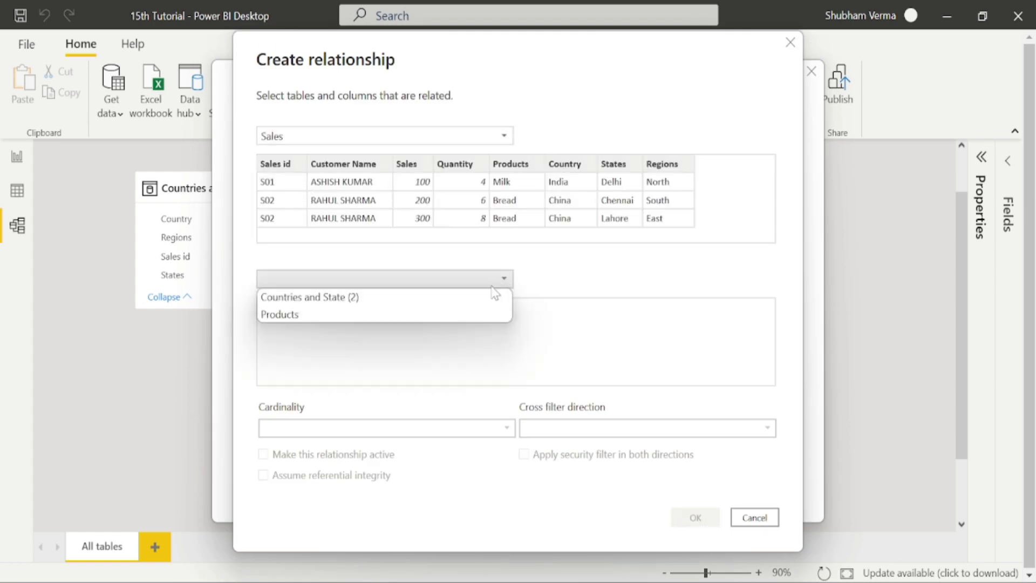
click(331, 298)
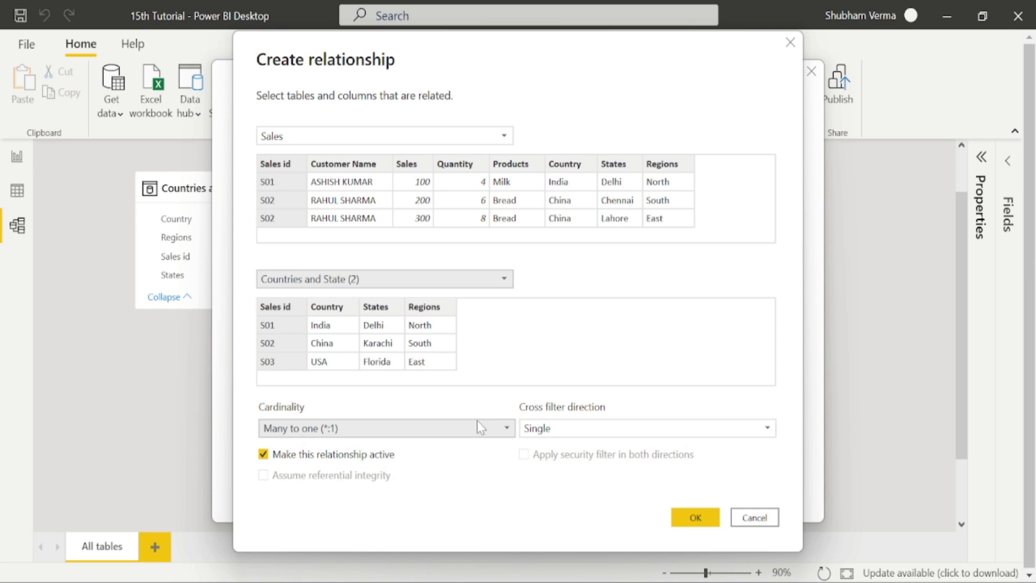
click(694, 519)
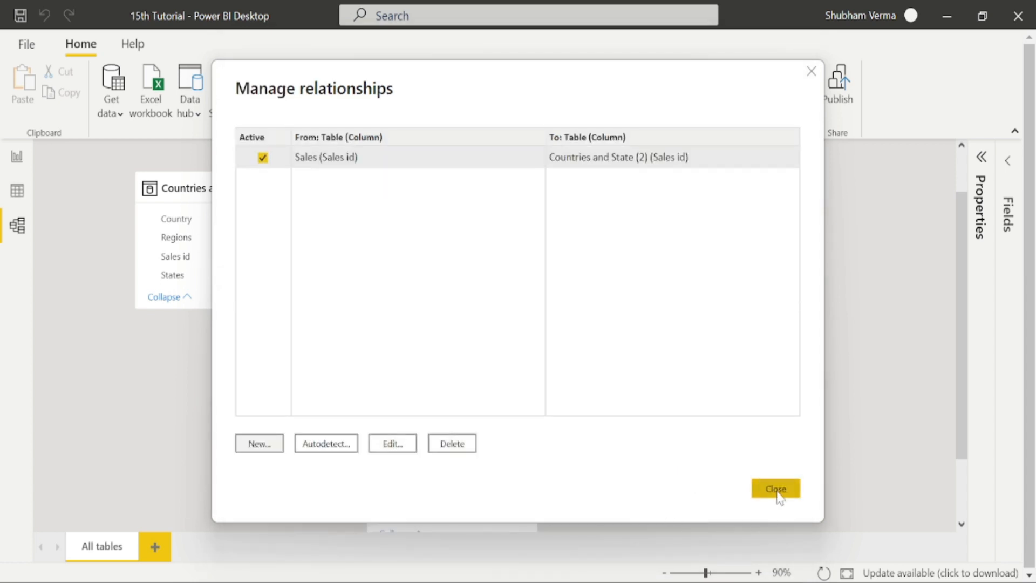
click(778, 492)
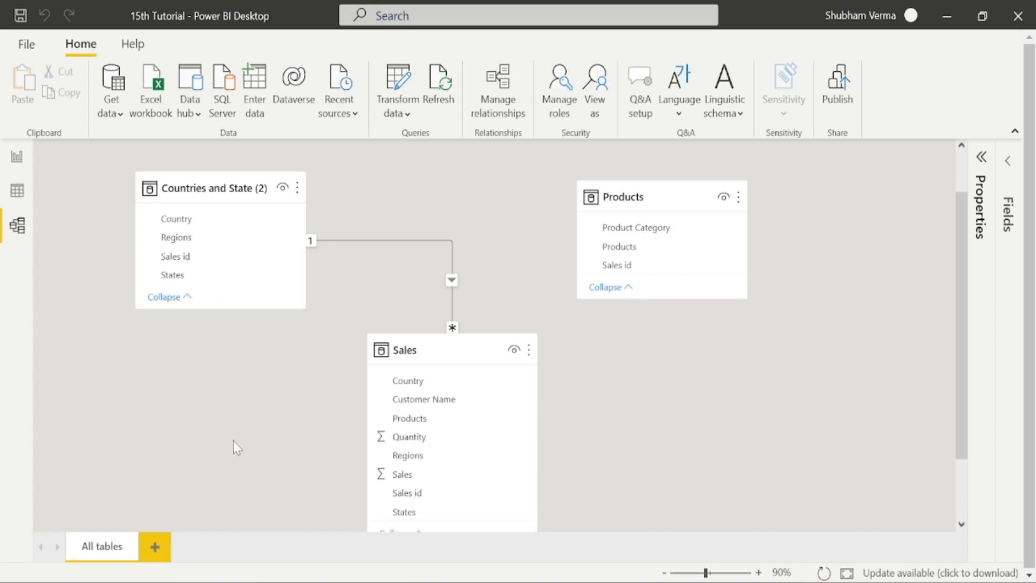
Delete the relationship between the Sales and Countries and State (2) tables
right_click(431, 242)
click(450, 255)
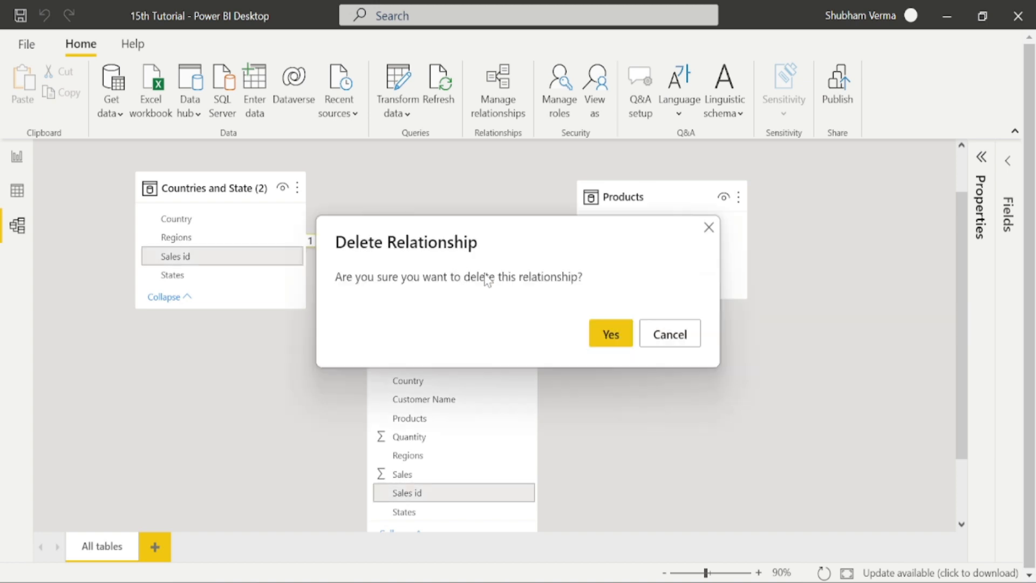
click(615, 335)
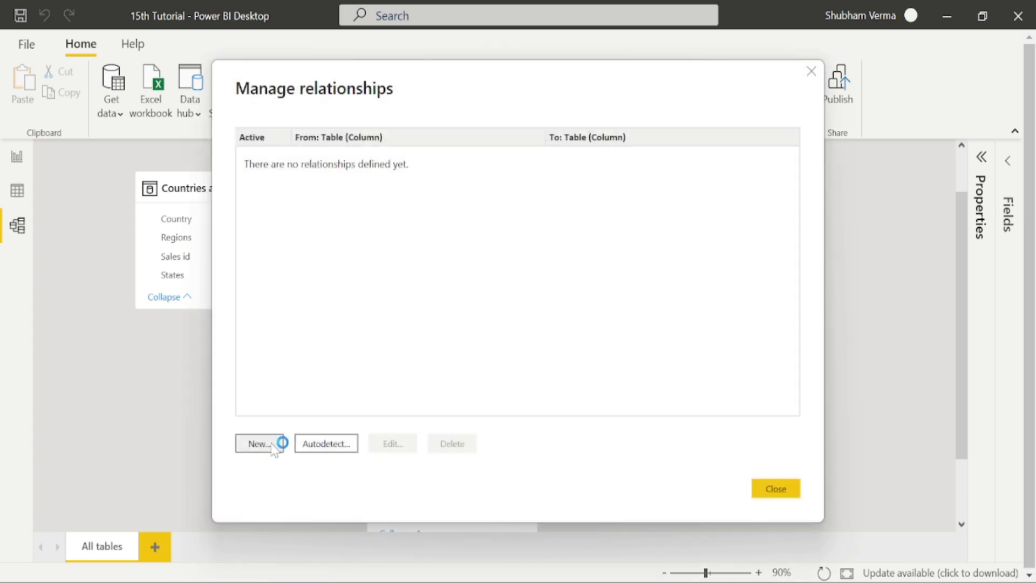
Start a new relationship from Sales to Products on Sales id and try One to one (1:1) cardinality
click(276, 440)
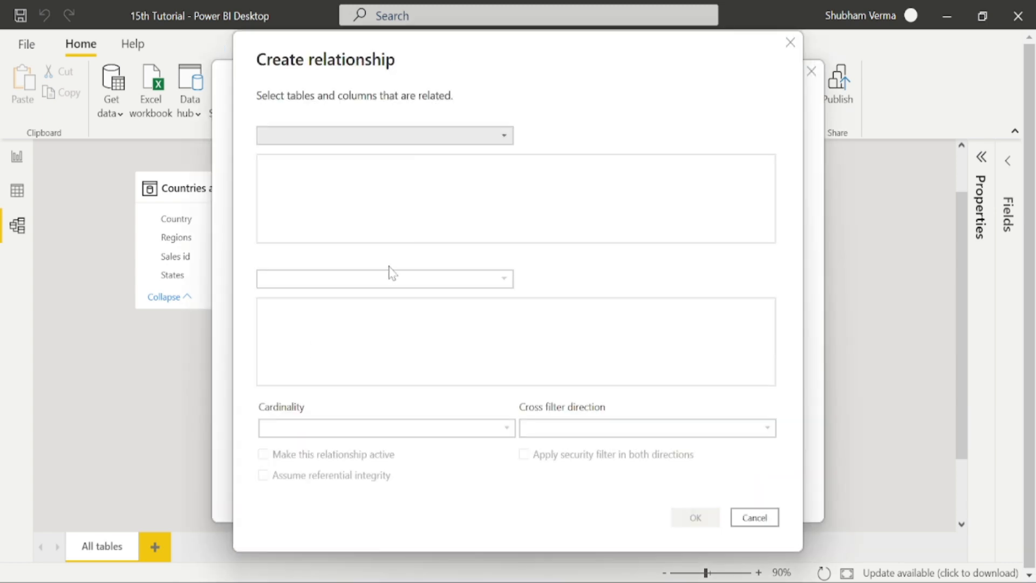
click(503, 136)
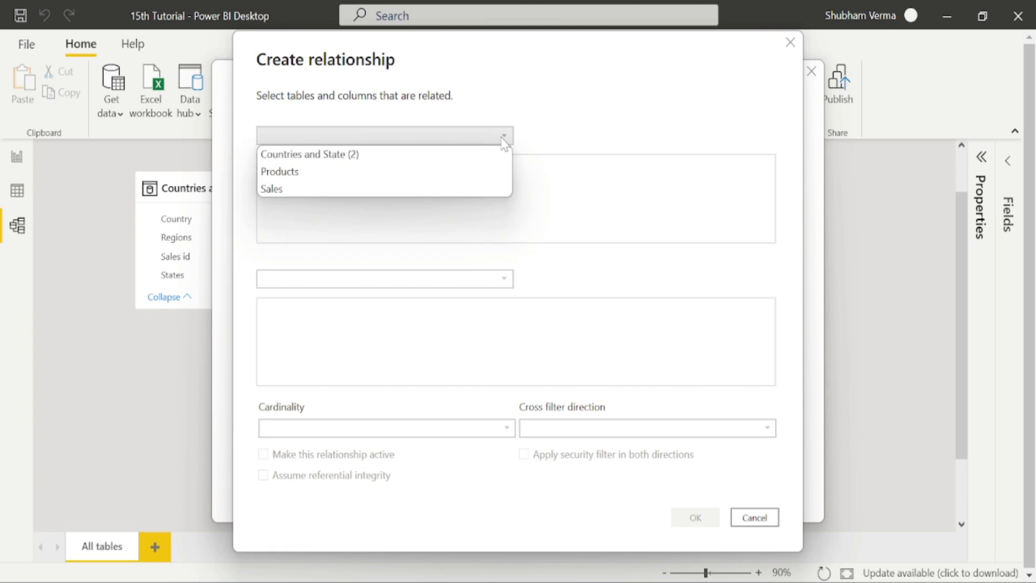
click(286, 190)
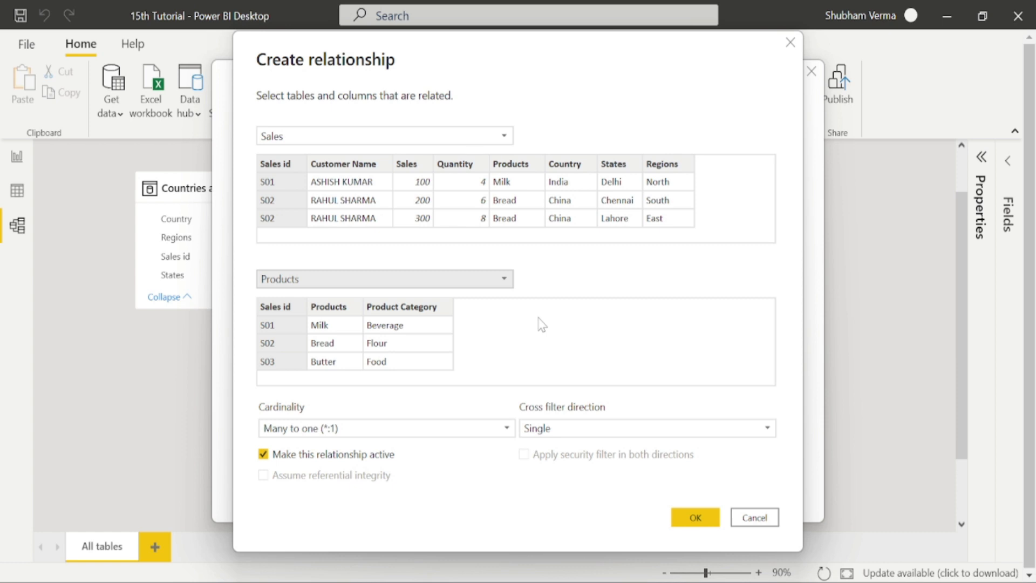
click(508, 432)
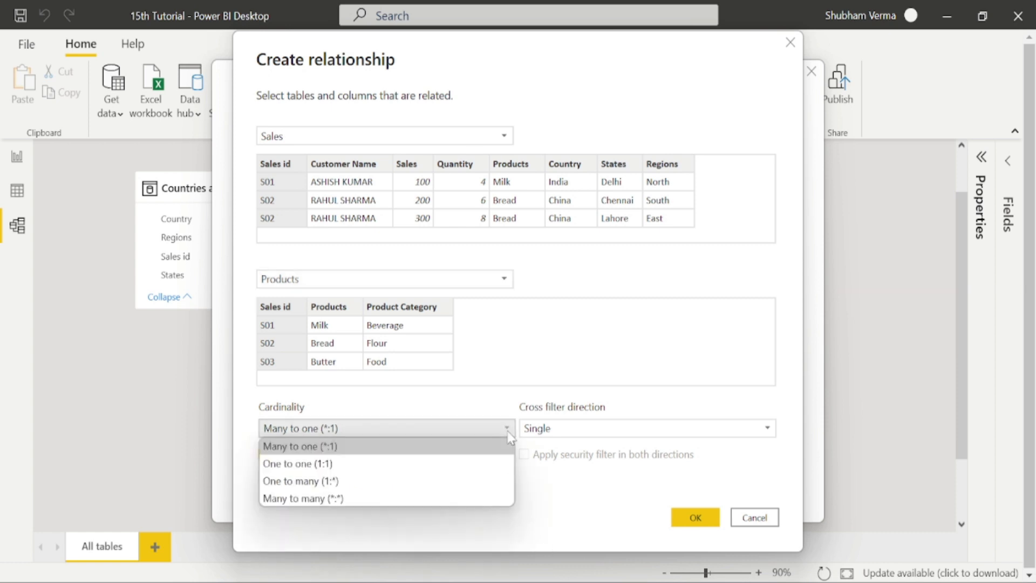
click(354, 465)
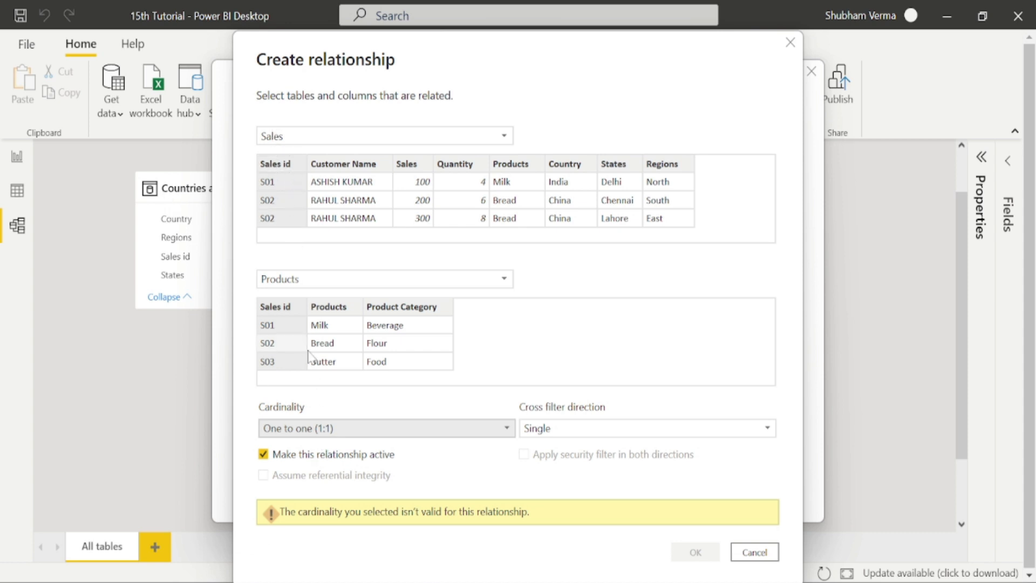
Try One to many (1:*) and Many to many (*:*) cardinality for Sales to Products, and return to Many to one (*:1)
click(334, 429)
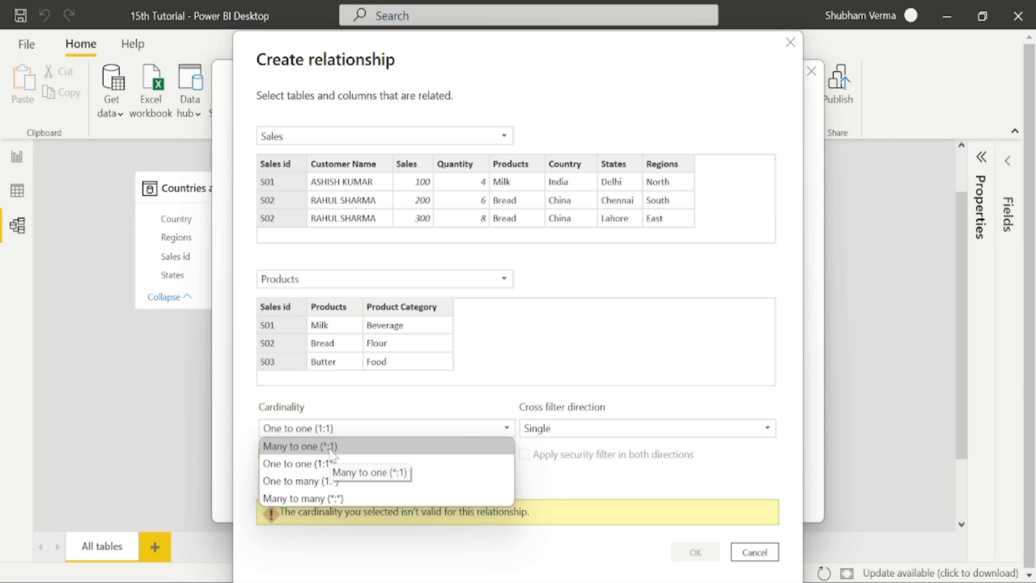
click(331, 451)
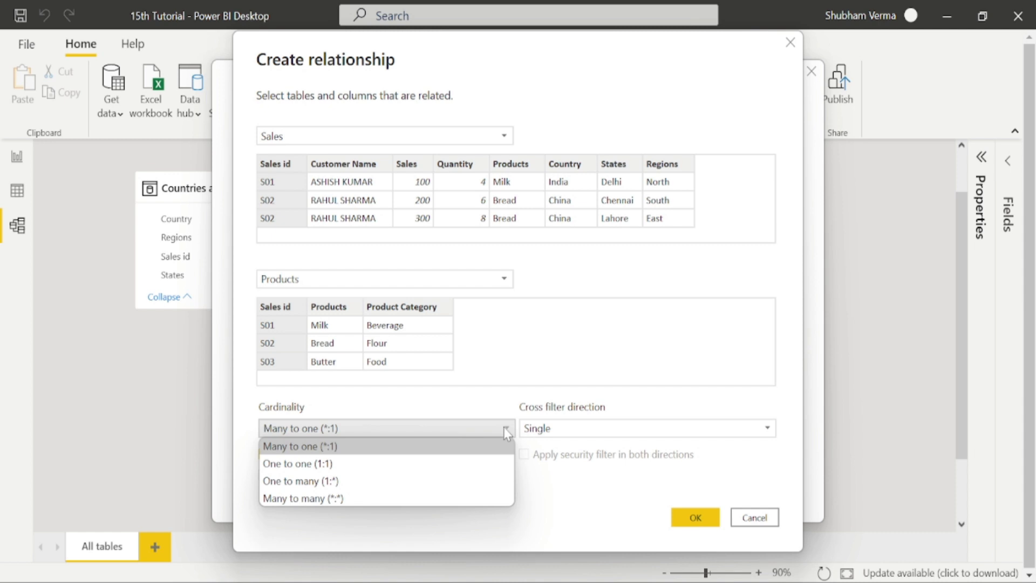
click(324, 482)
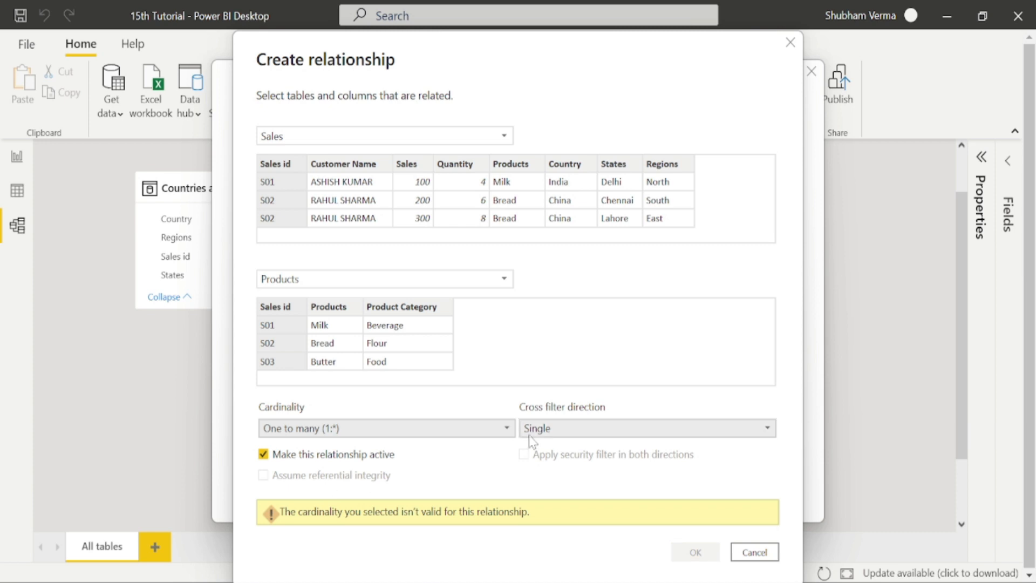
click(512, 427)
click(337, 498)
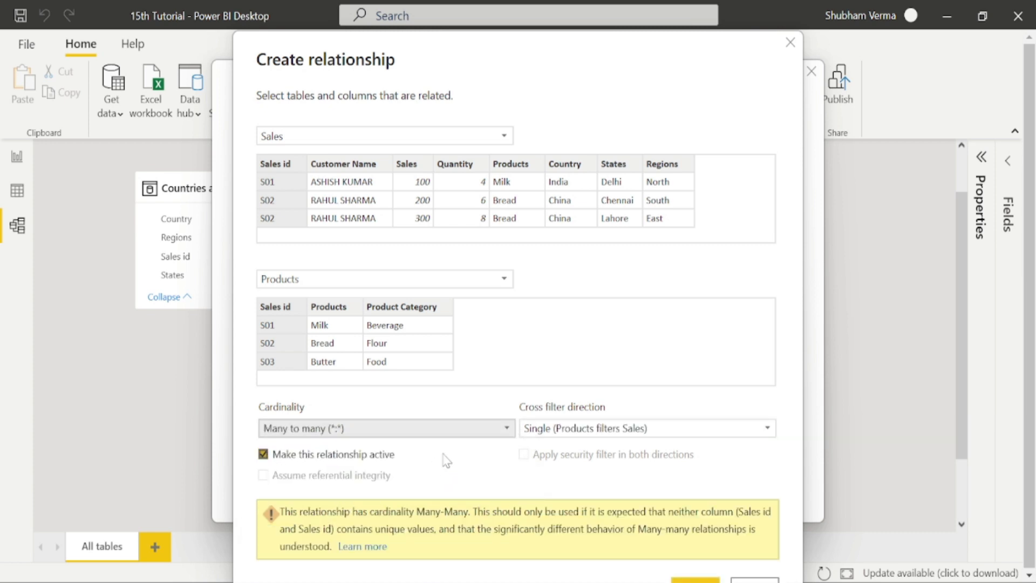
click(500, 429)
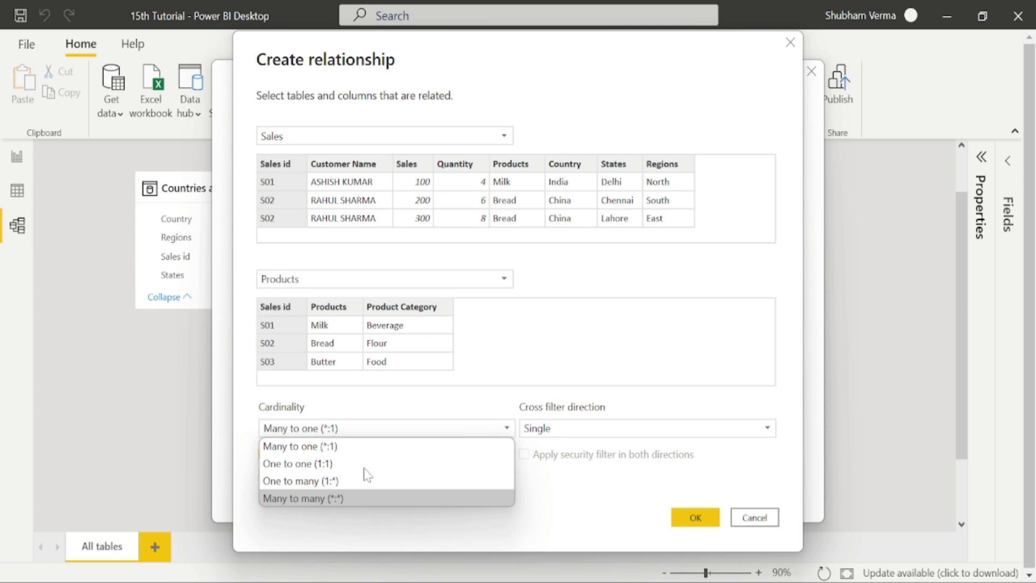
click(334, 446)
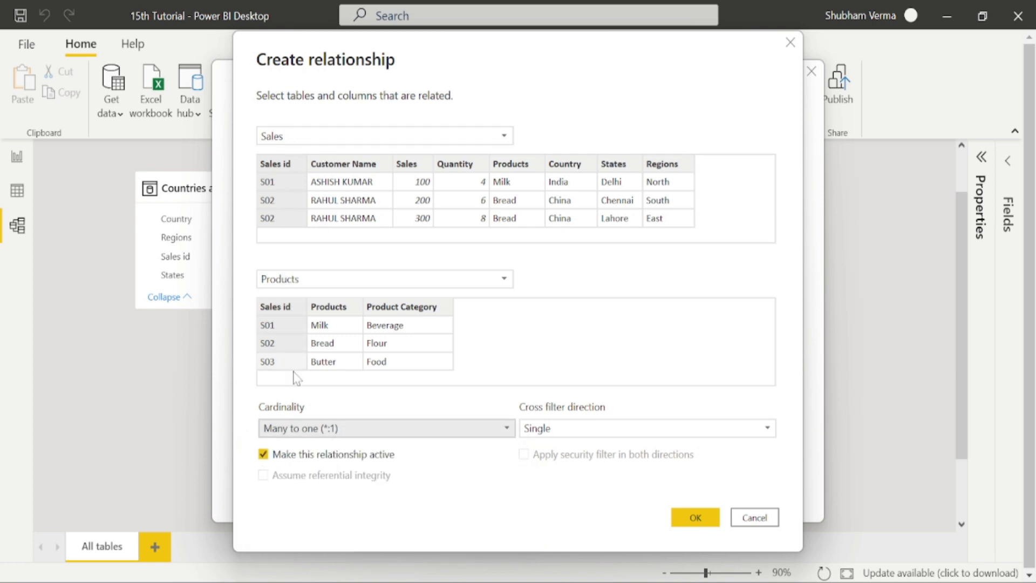
click(506, 429)
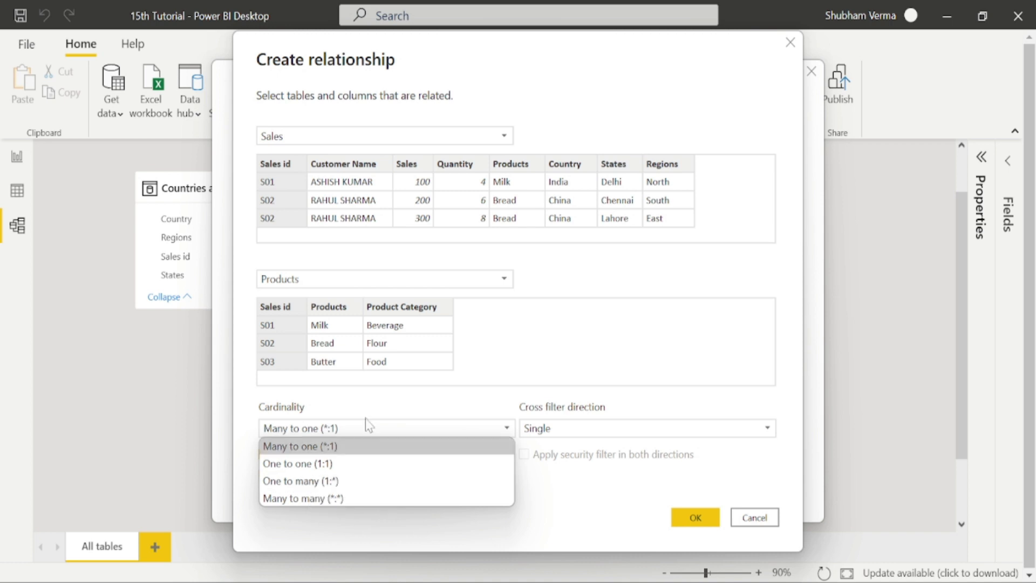
Try the relationship in reverse from Products to Sales, and leave the relationship setup without creating it
click(510, 135)
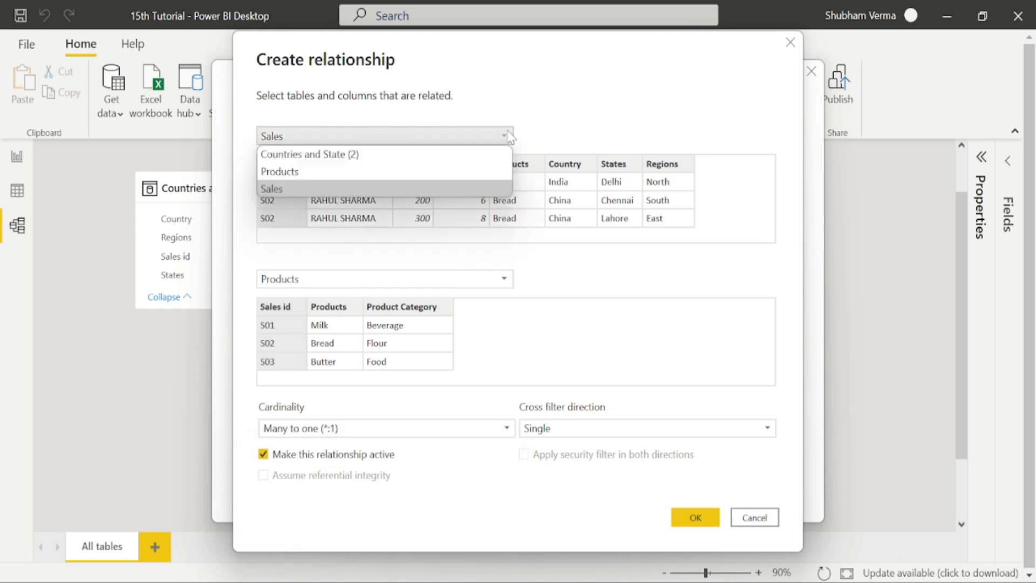
click(294, 173)
click(492, 285)
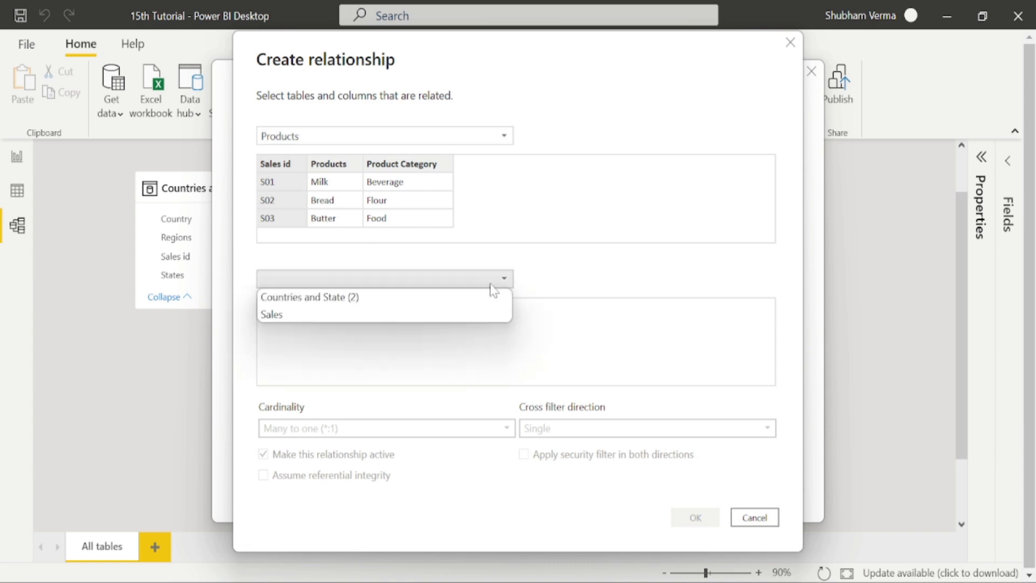
click(291, 313)
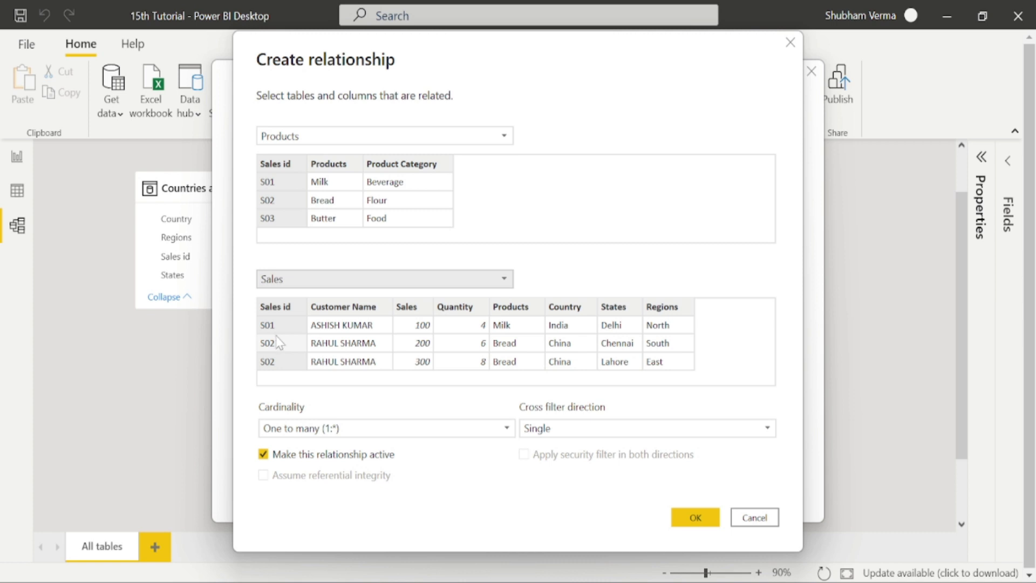
click(755, 518)
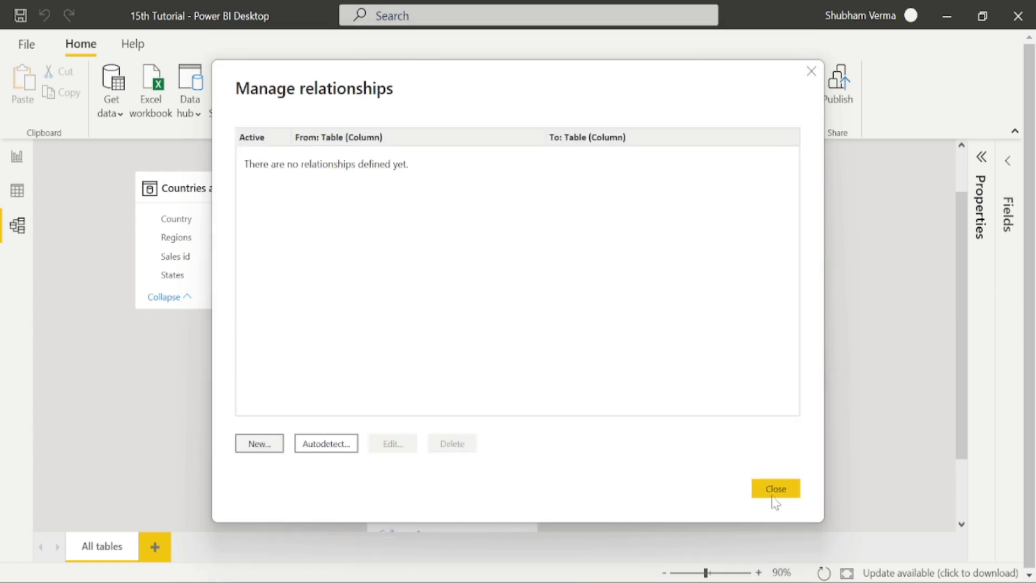
click(777, 491)
Examine the Products column in the data of the Sales table and of the Products table for repeated values
click(17, 191)
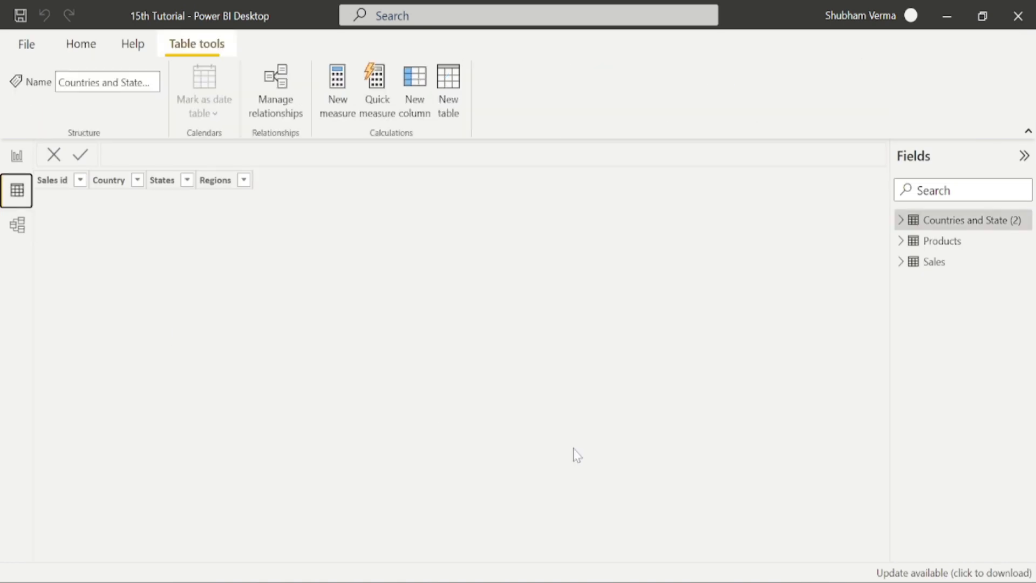
click(949, 267)
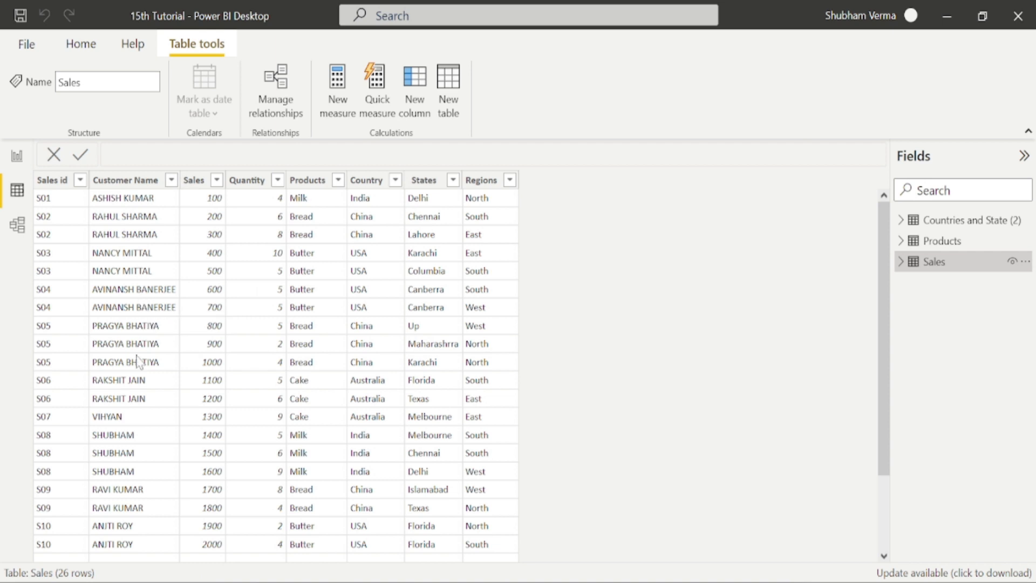
click(306, 201)
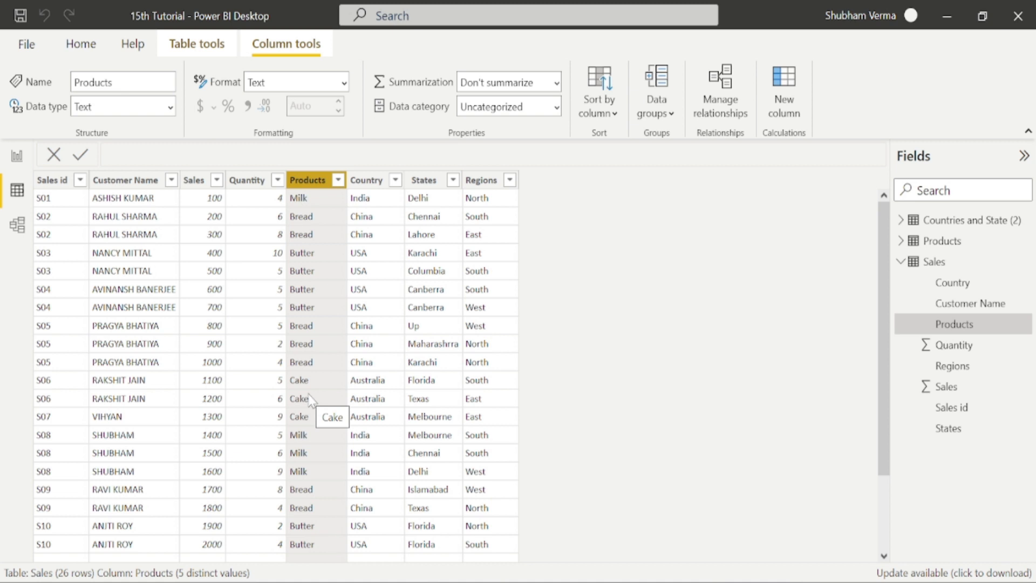
click(935, 262)
click(945, 245)
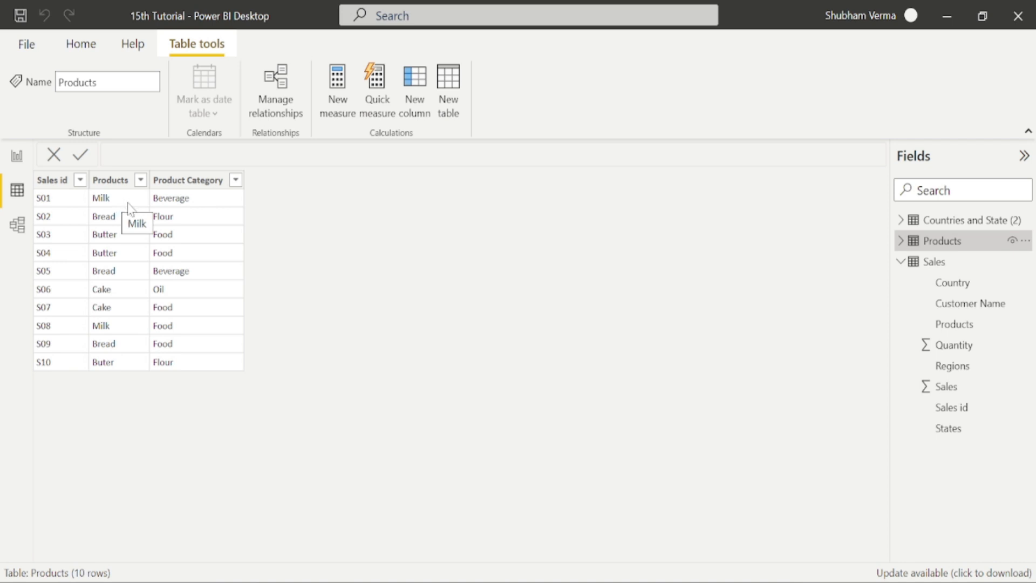
click(122, 180)
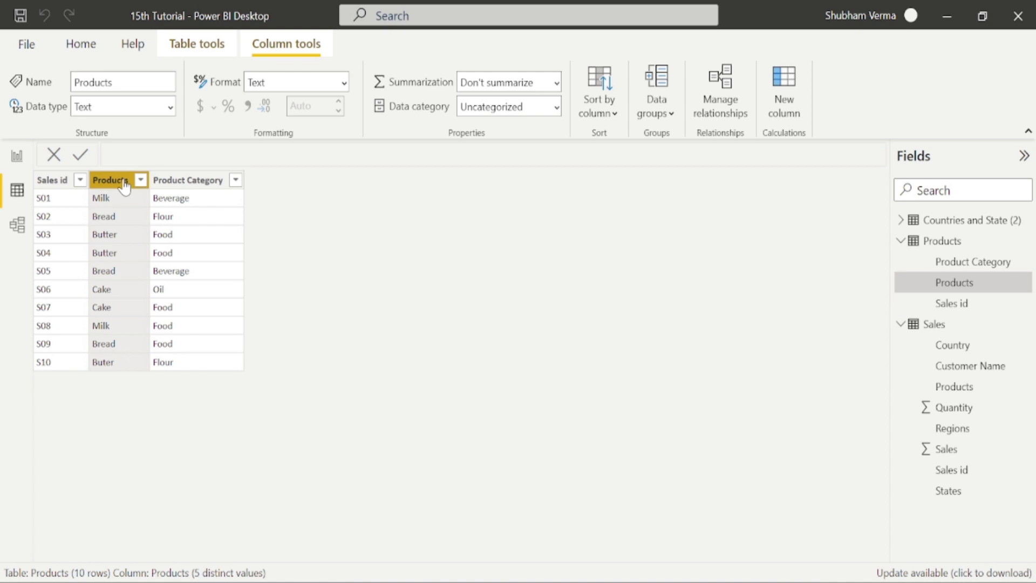
Start a new relationship in the model with Products as the first table and Sales as the second
click(17, 226)
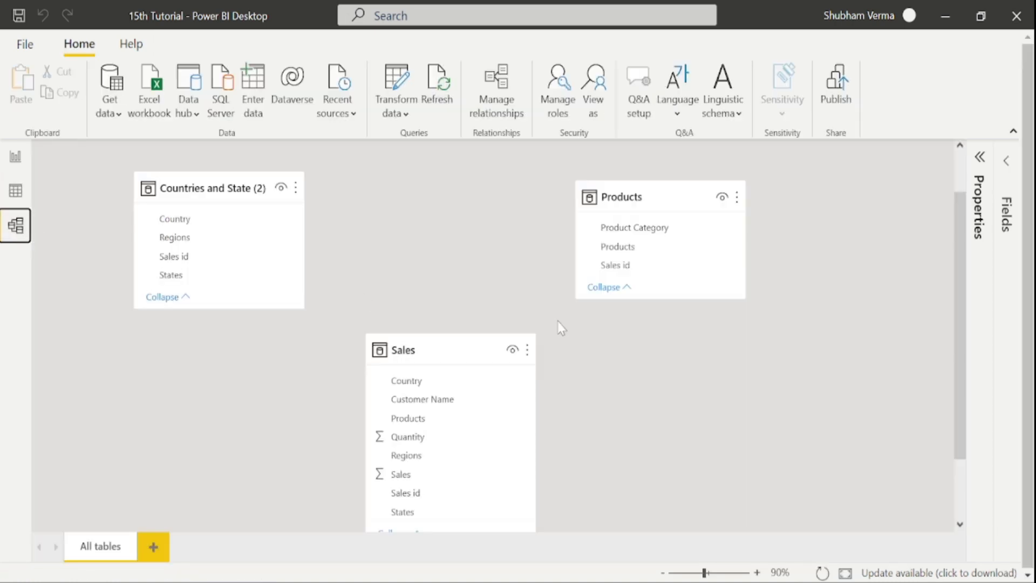
click(505, 111)
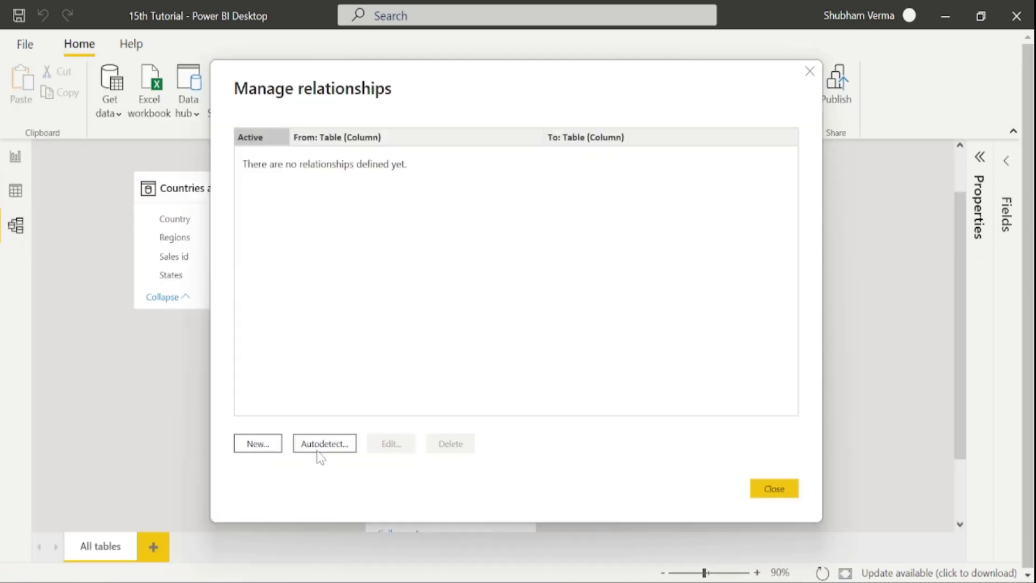
click(255, 447)
click(378, 135)
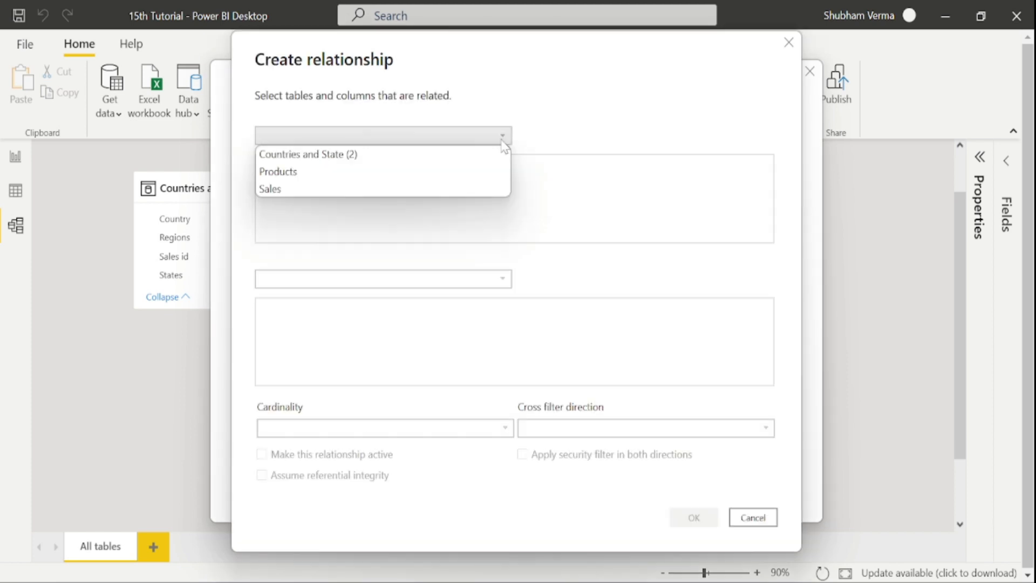
click(294, 171)
click(365, 280)
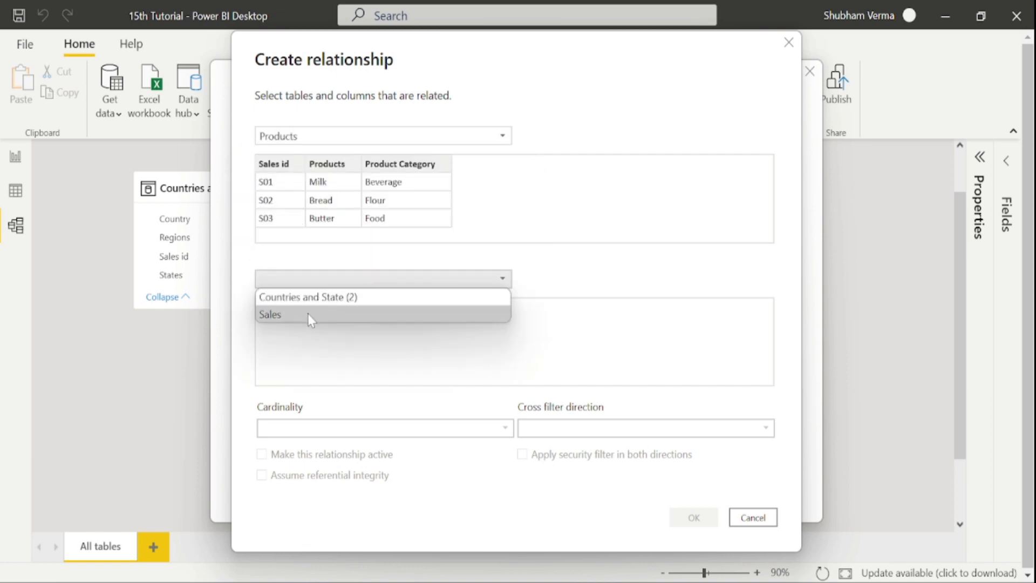
click(310, 314)
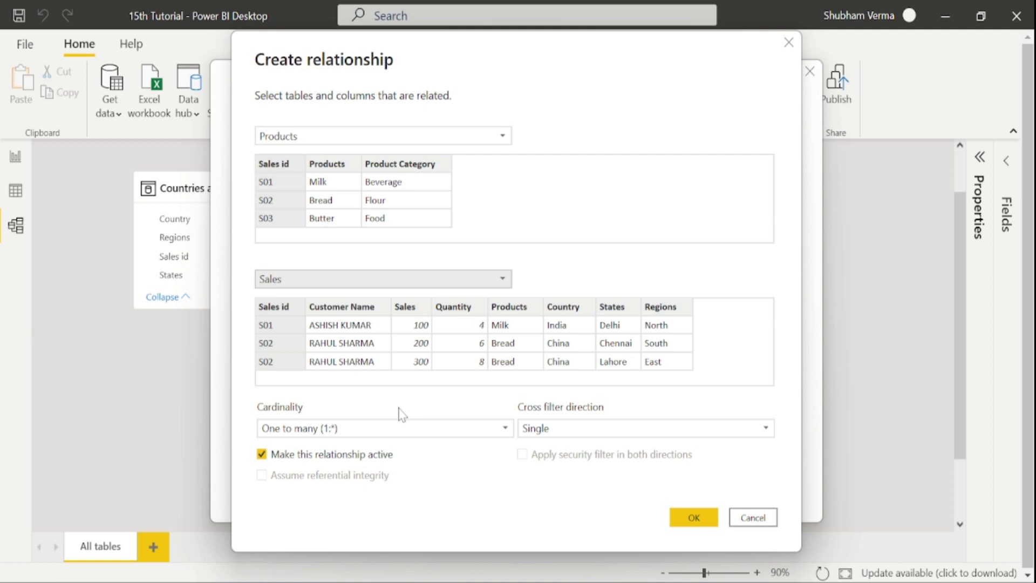
Relate the tables on their Products columns, keeping Many to many (*:*) cardinality and Both cross filter direction, and create the relationship
click(337, 167)
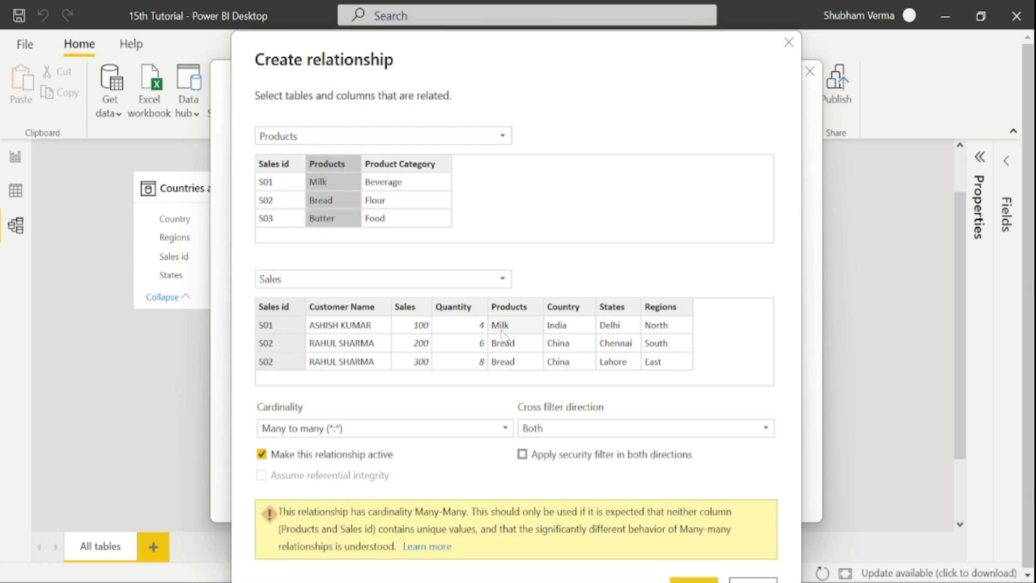
click(514, 313)
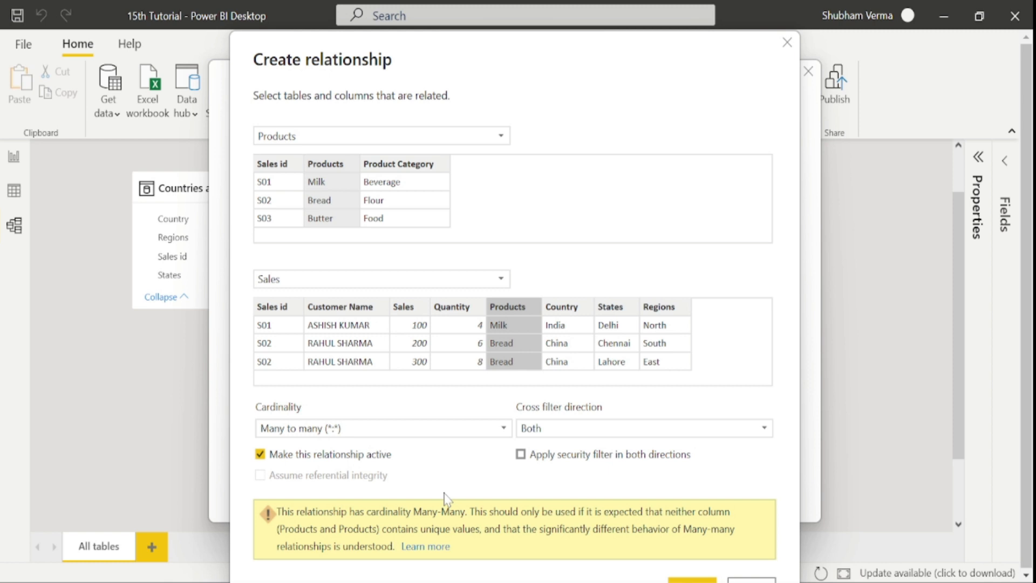
drag(579, 55, 569, 24)
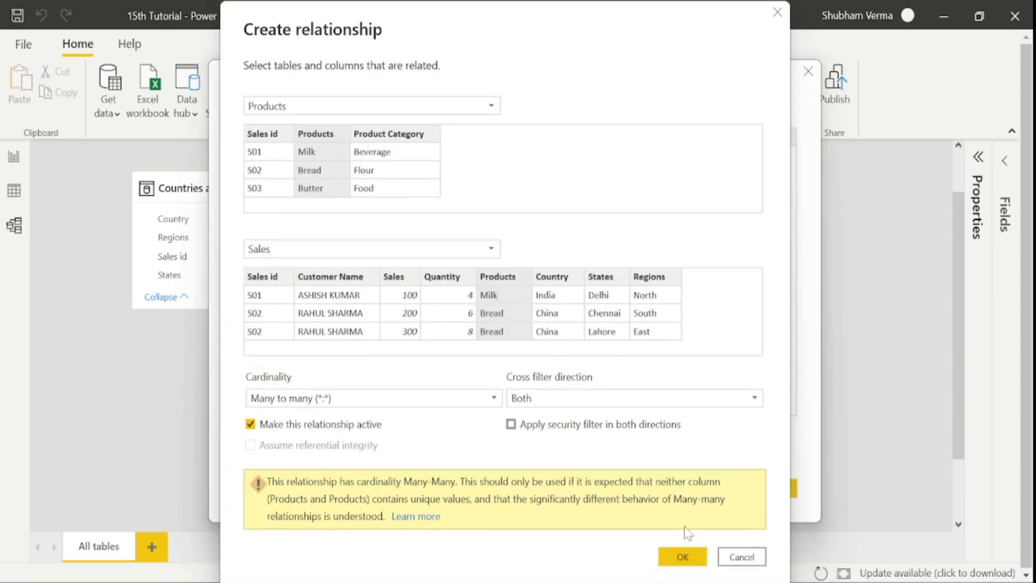
click(685, 557)
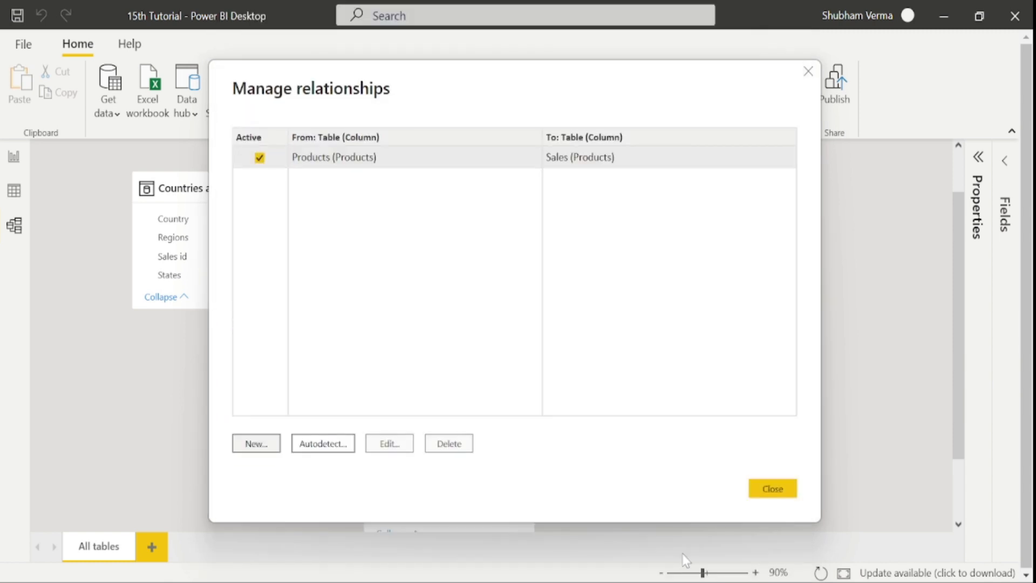
click(775, 496)
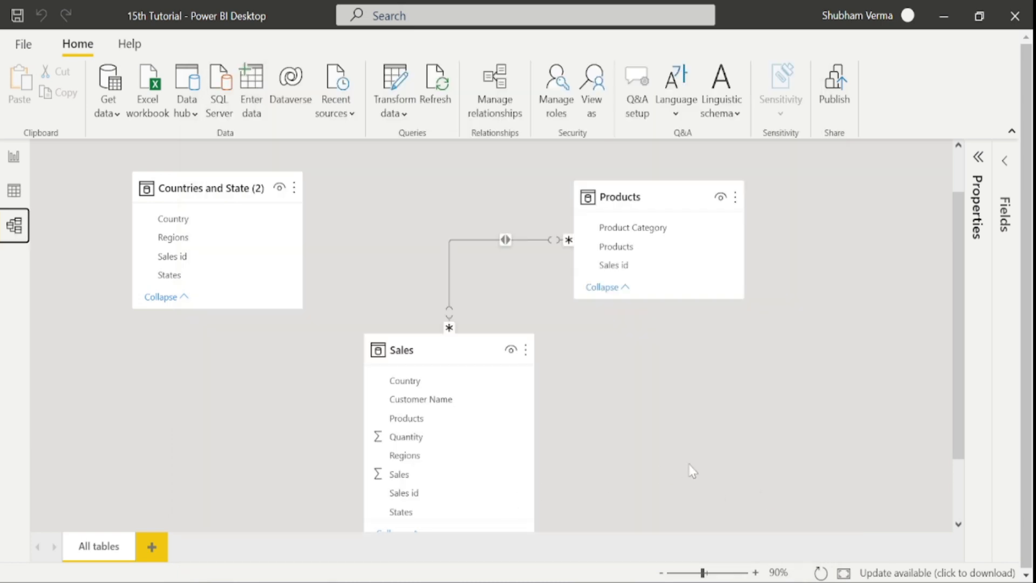